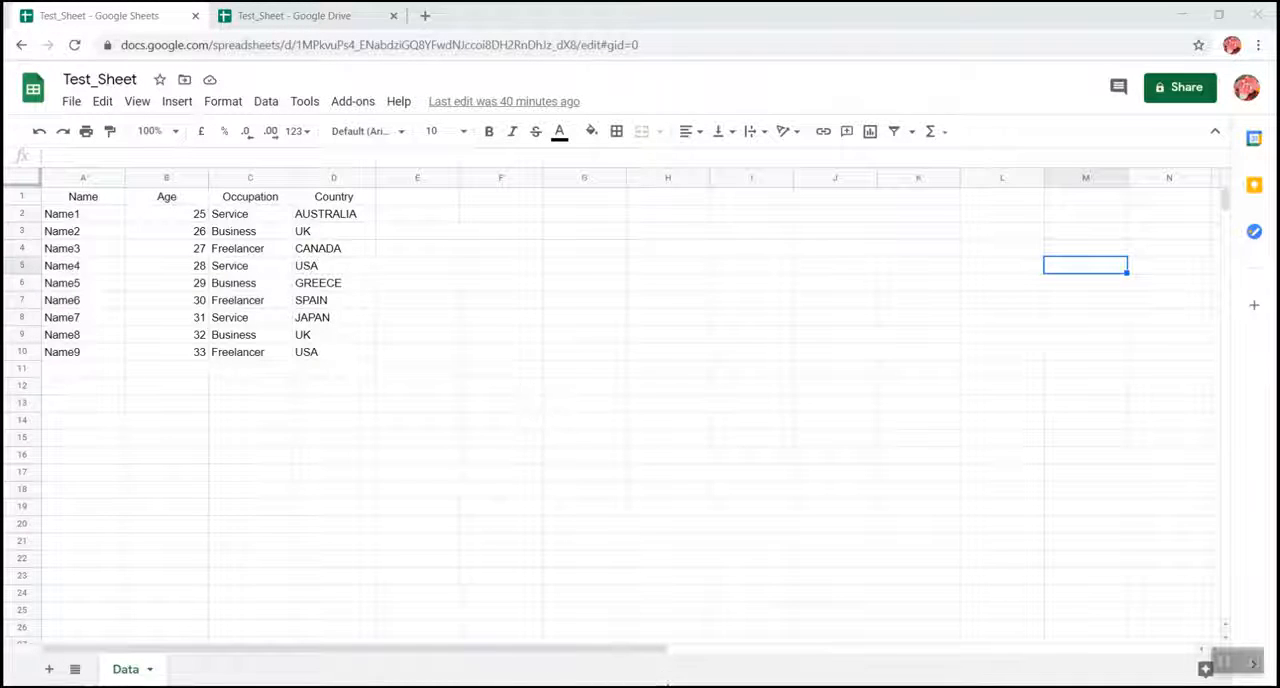
# Bring up the Google_Sheet_Sync workbook in Excel beside Test_Sheet to compare their tables, and return to Test_Sheet in Google Sheets.
pyautogui.click(668, 686)
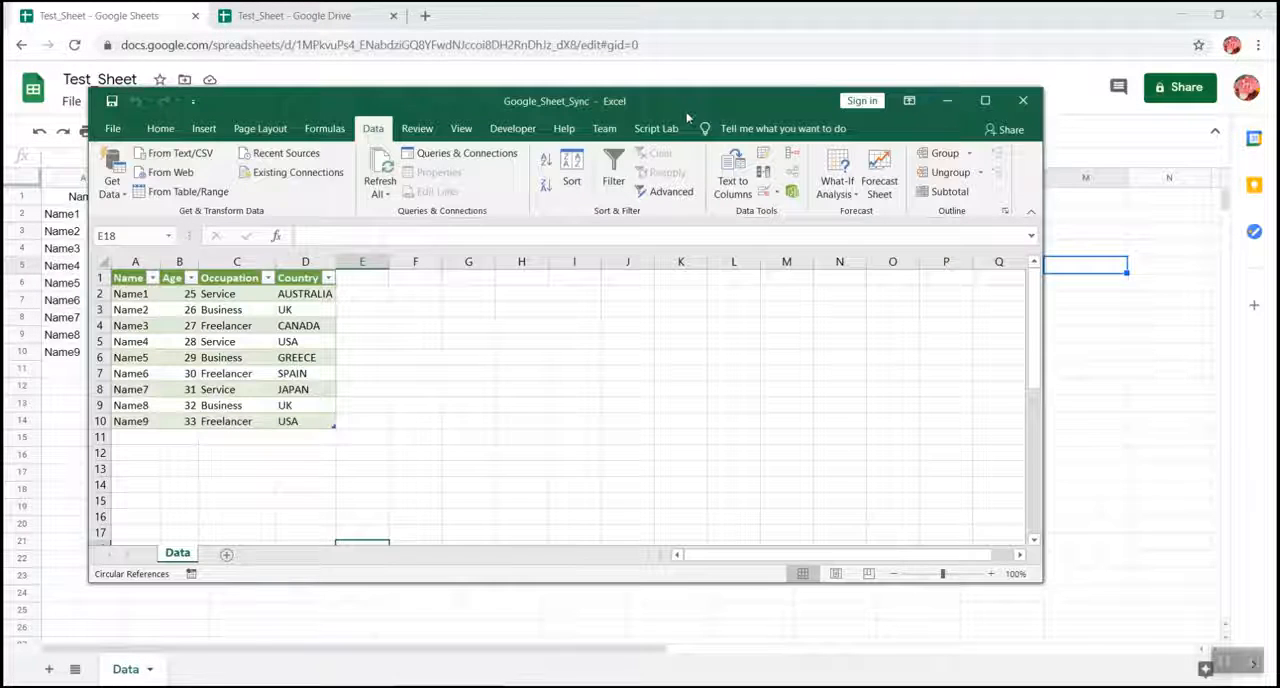
pyautogui.moveTo(682, 108); pyautogui.dragTo(1041, 43)
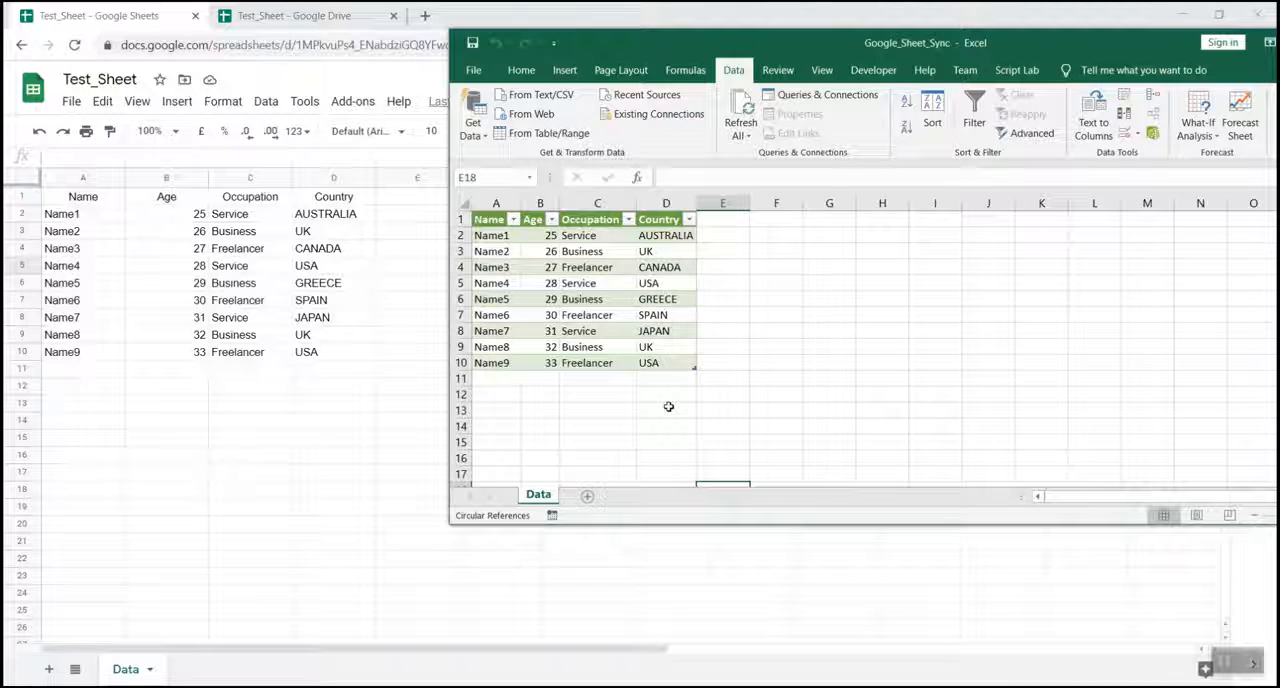
pyautogui.click(239, 463)
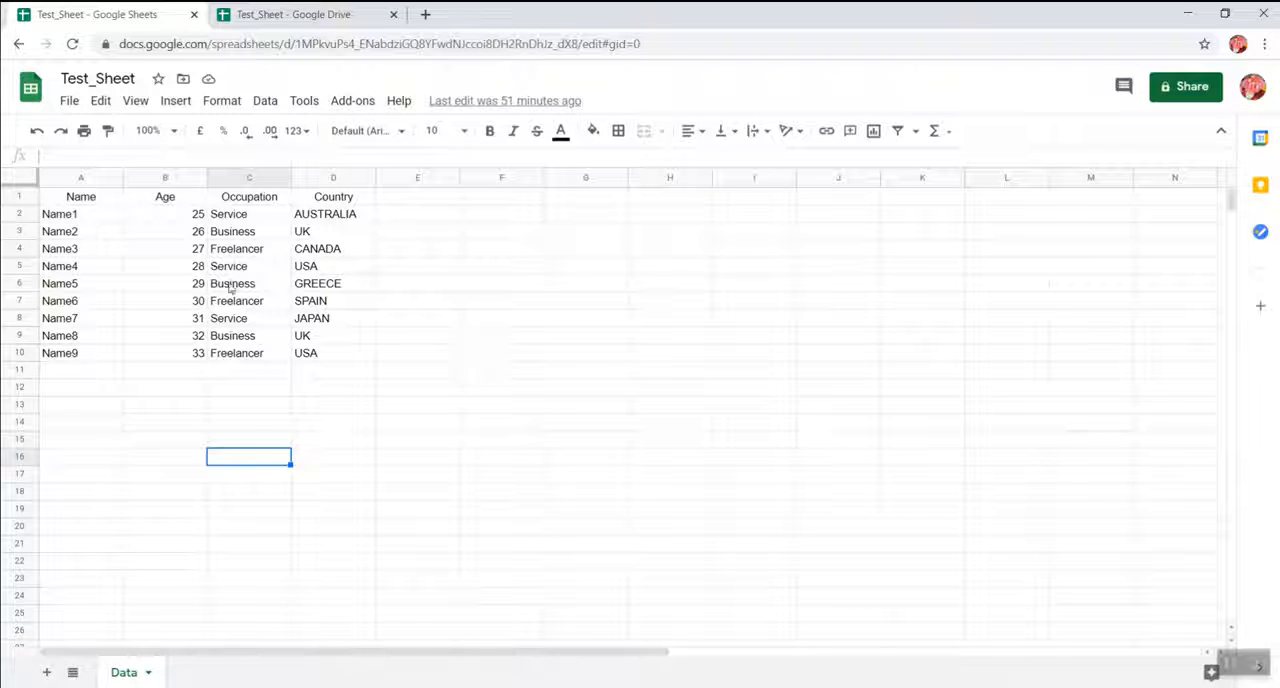
# Set up Test_Sheet for publishing to the web, with only the Data sheet linked as a web page.
pyautogui.click(68, 101)
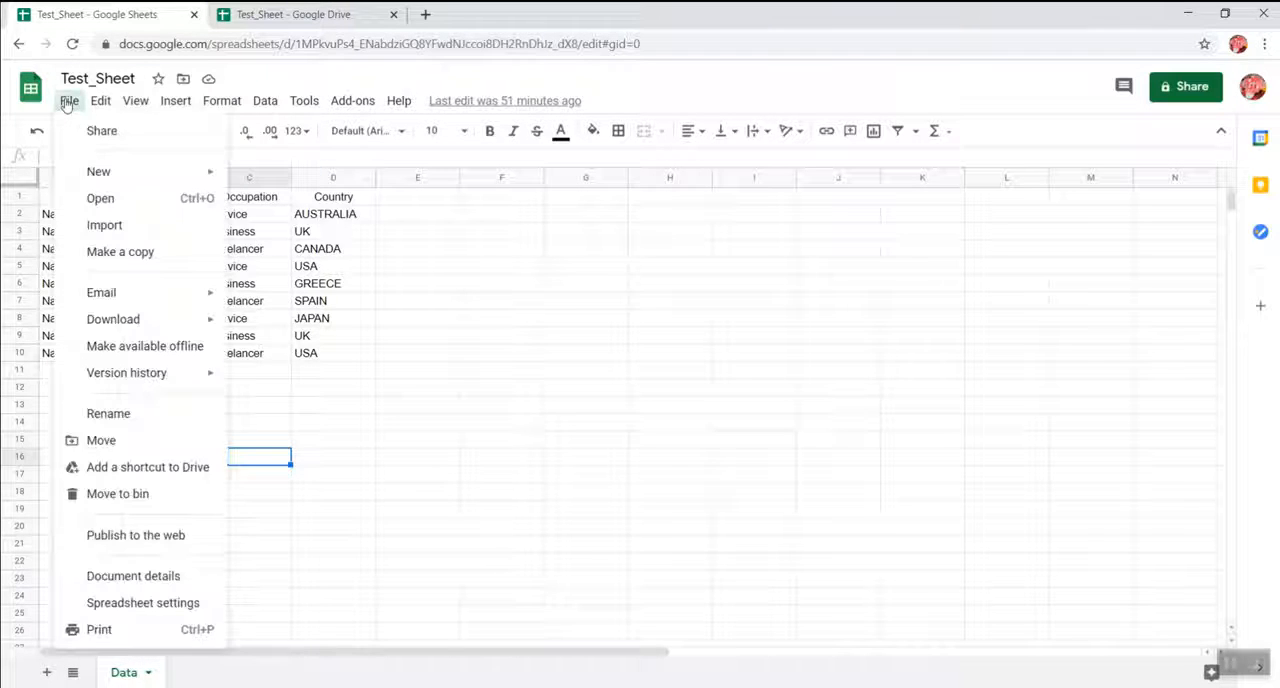
pyautogui.click(135, 537)
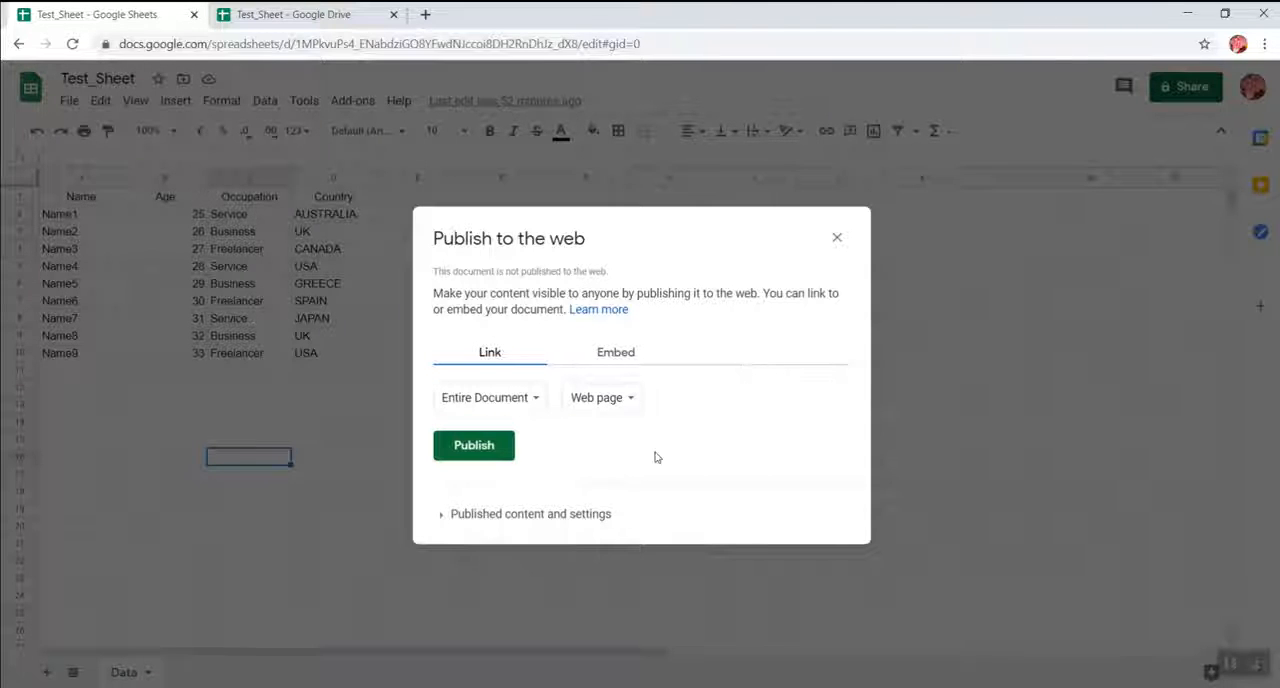
pyautogui.click(514, 401)
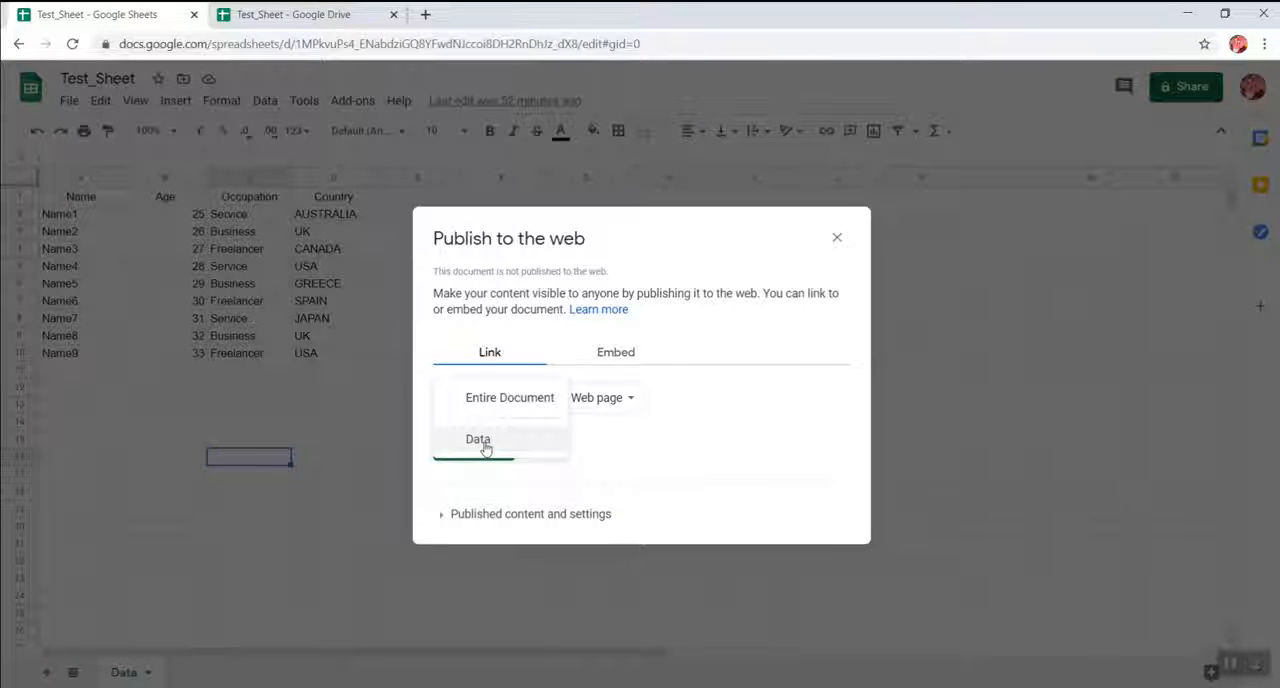
pyautogui.click(490, 440)
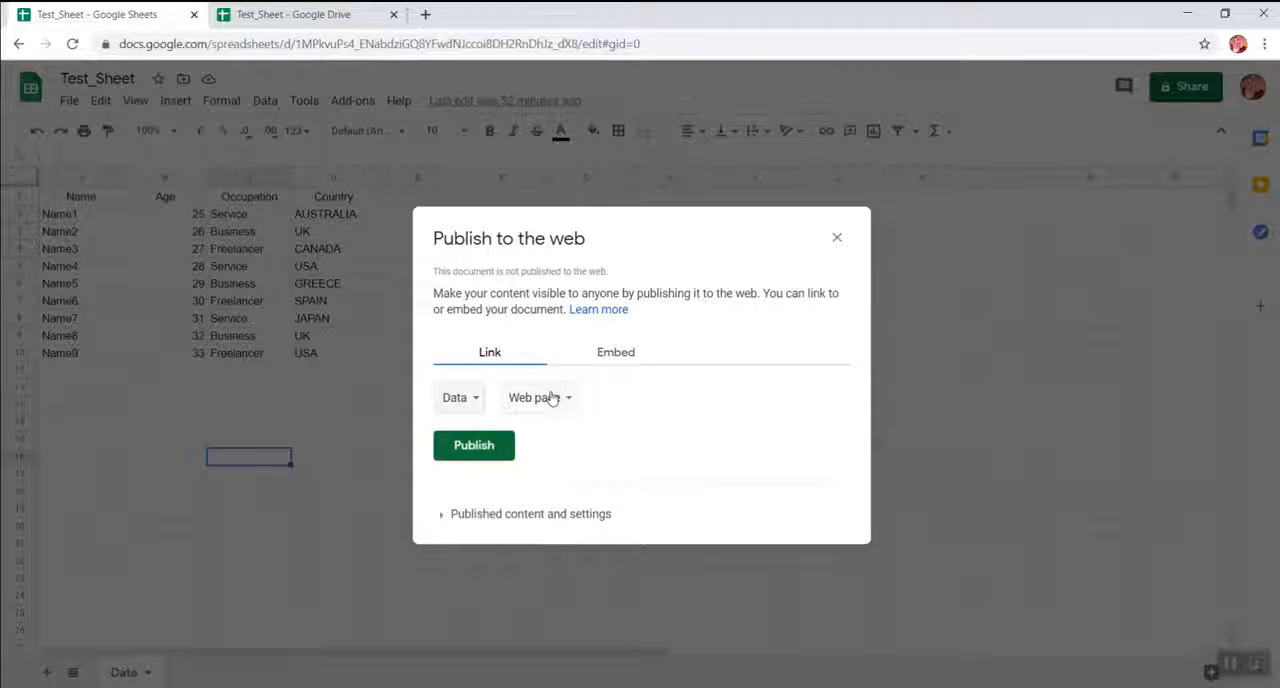
pyautogui.click(551, 407)
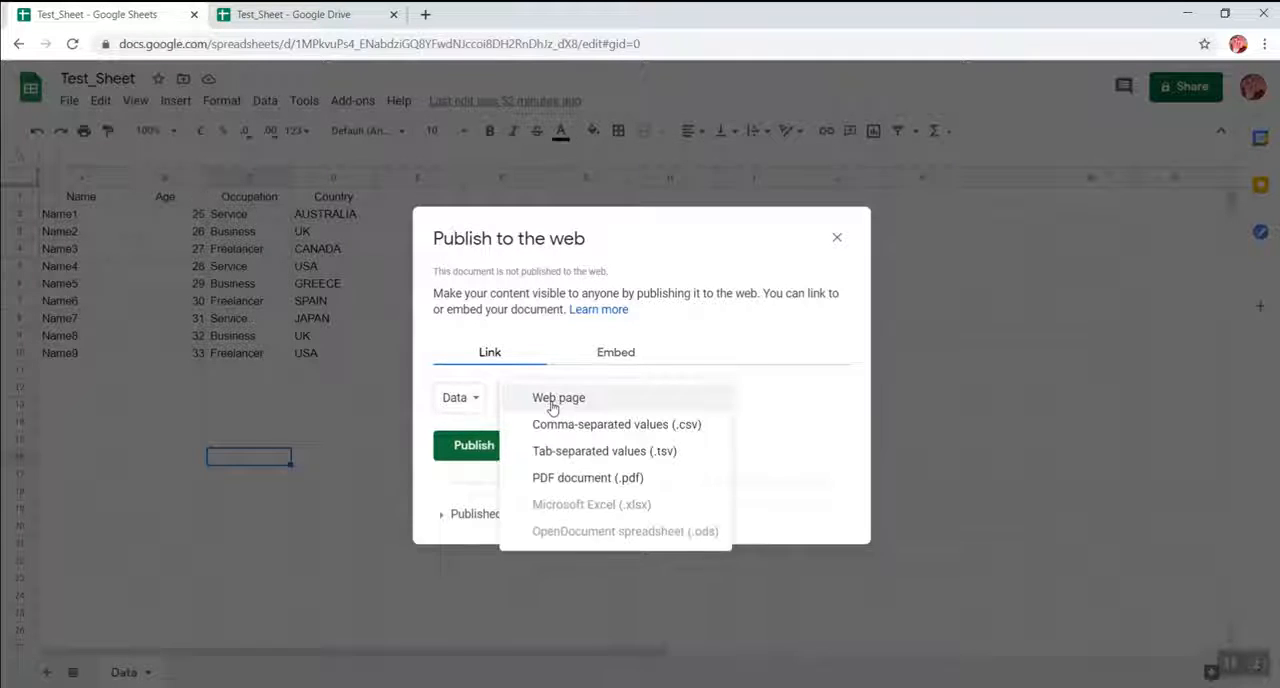
pyautogui.click(537, 404)
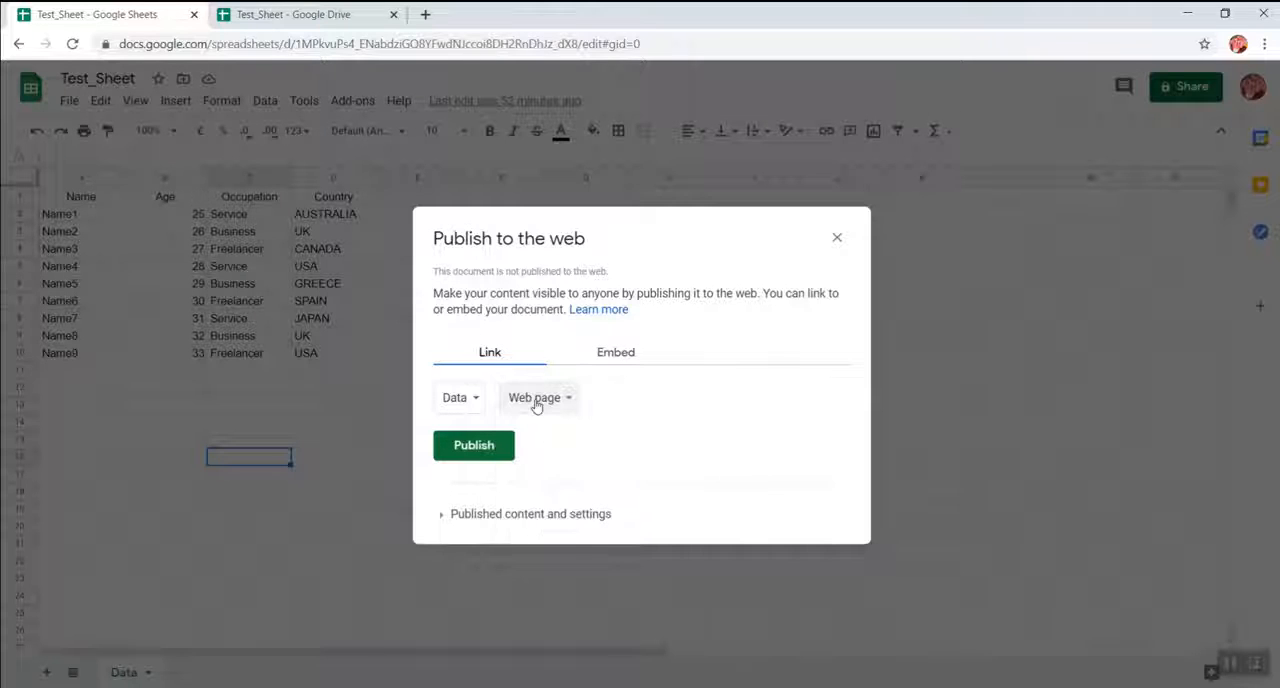
# Limit the published content to the Data sheet and publish it to the web.
pyautogui.click(443, 518)
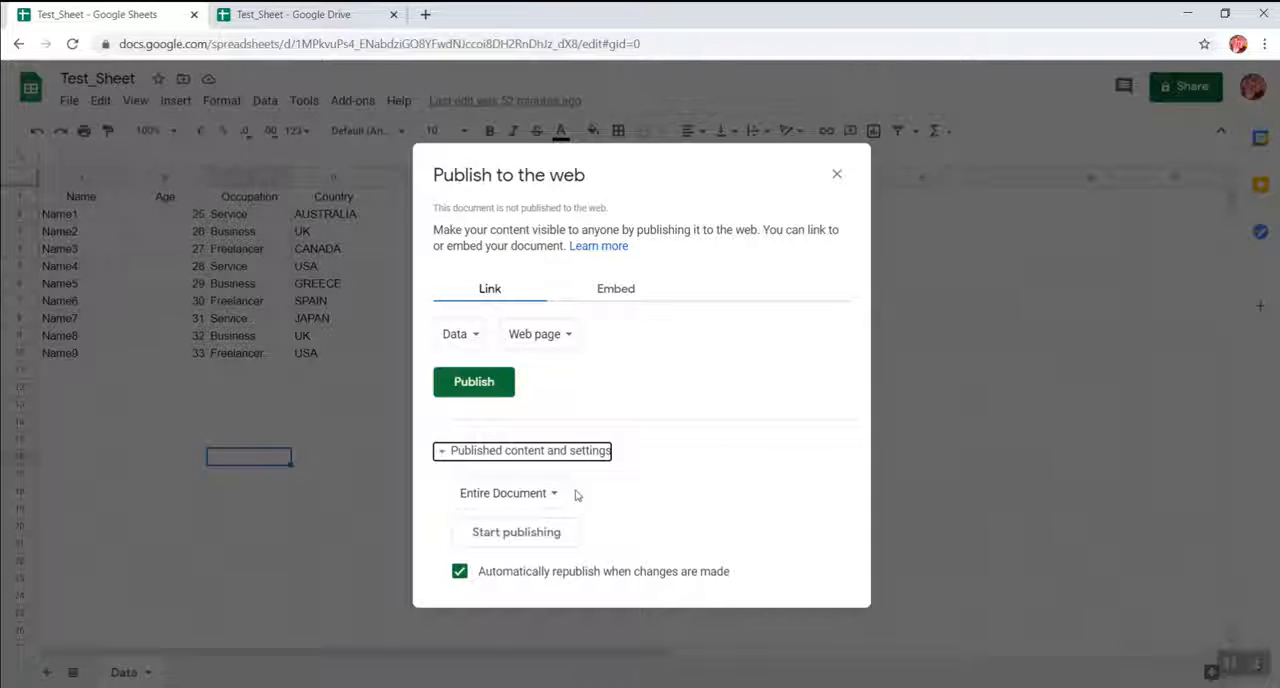
pyautogui.click(510, 500)
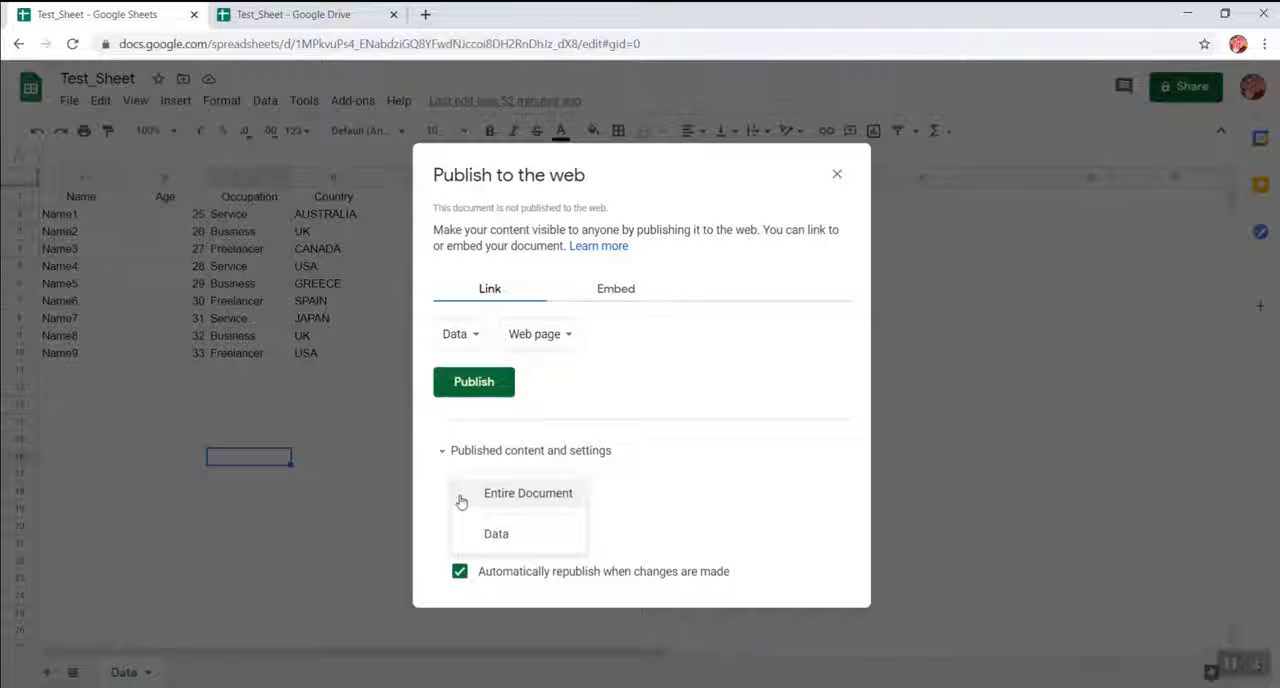
pyautogui.click(472, 538)
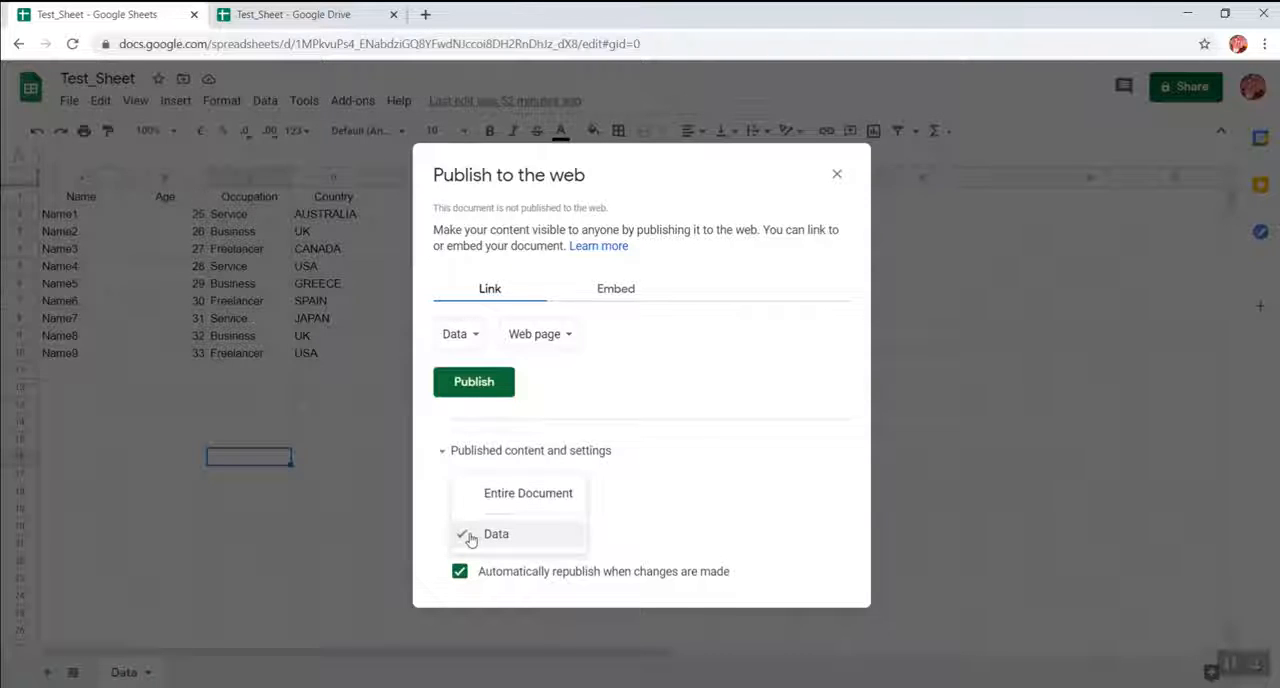
pyautogui.click(682, 486)
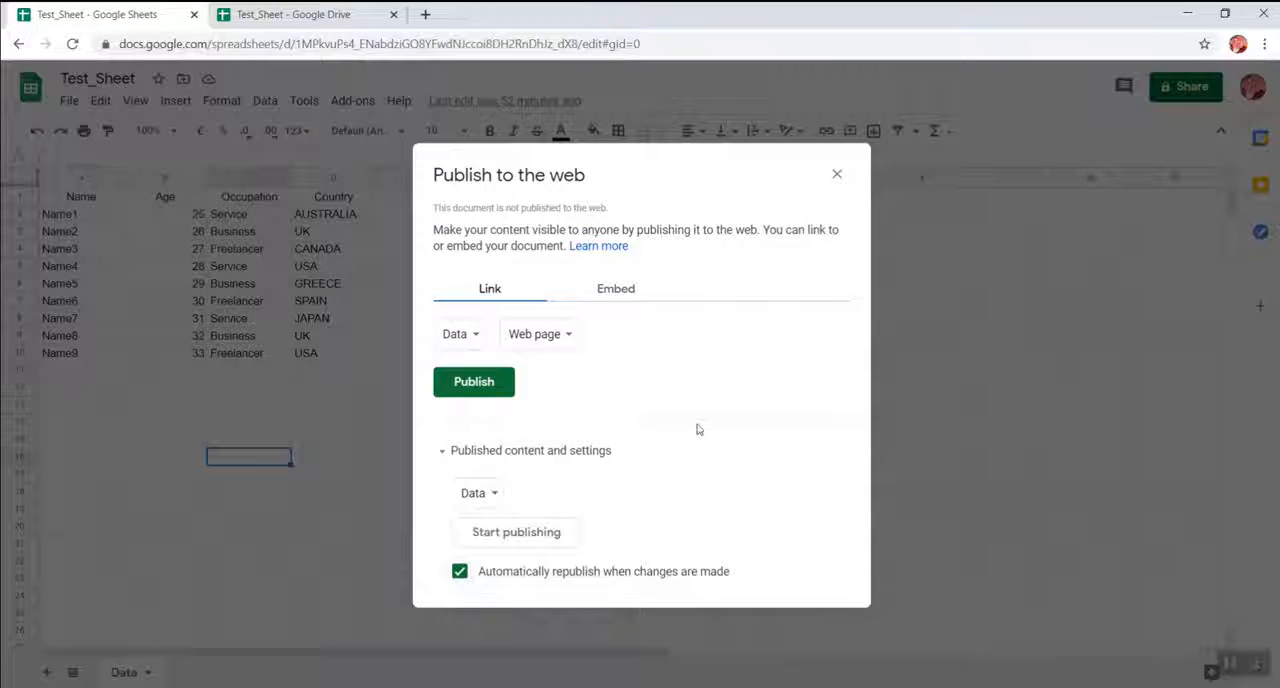
pyautogui.click(474, 385)
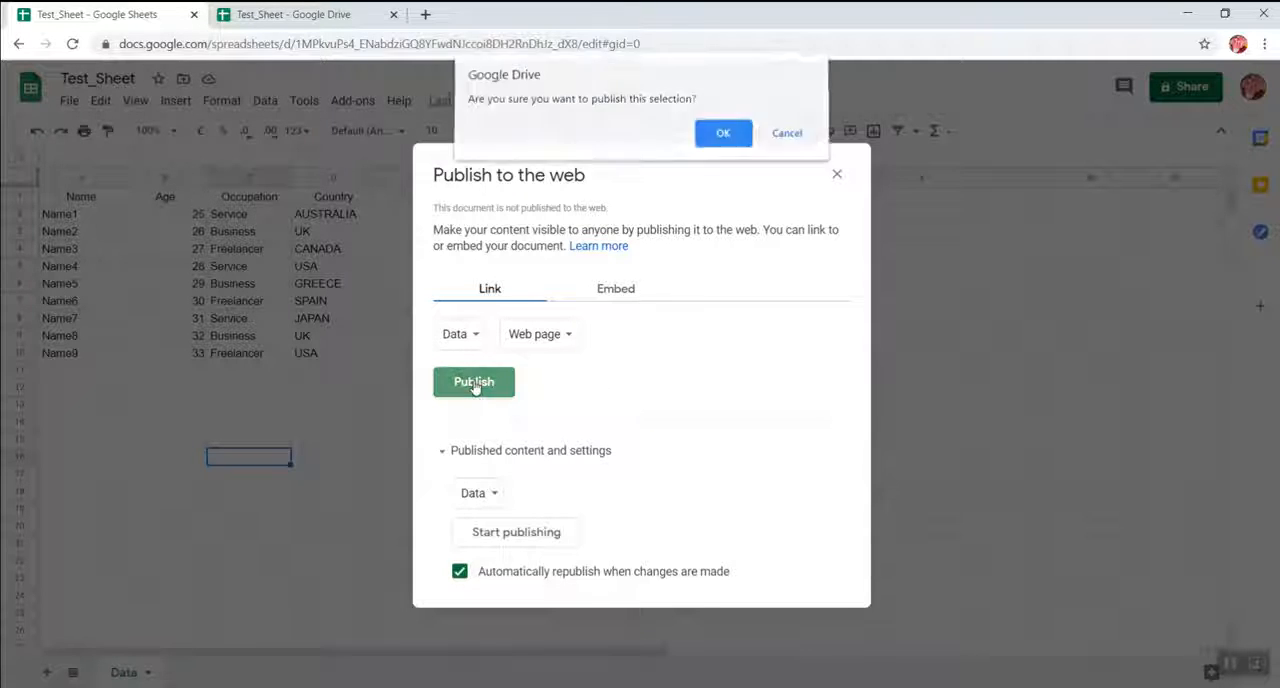
pyautogui.click(723, 138)
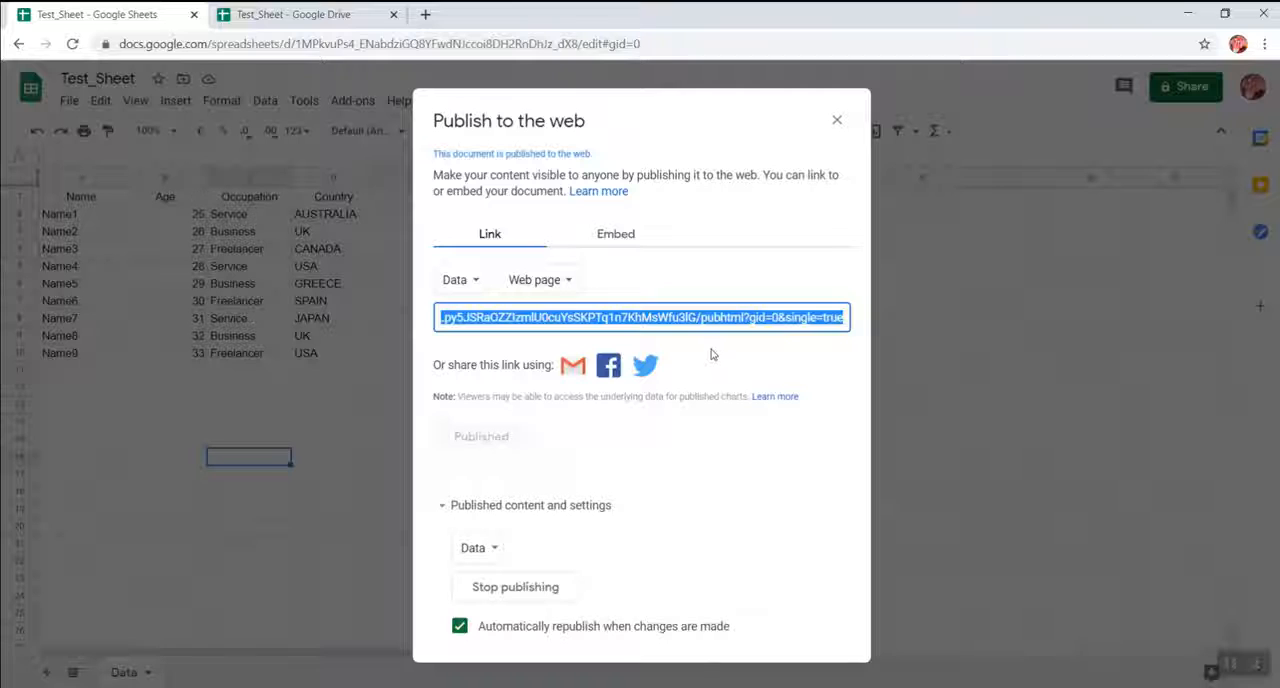
# Copy the published link and open it in a new browser tab.
pyautogui.click(640, 325)
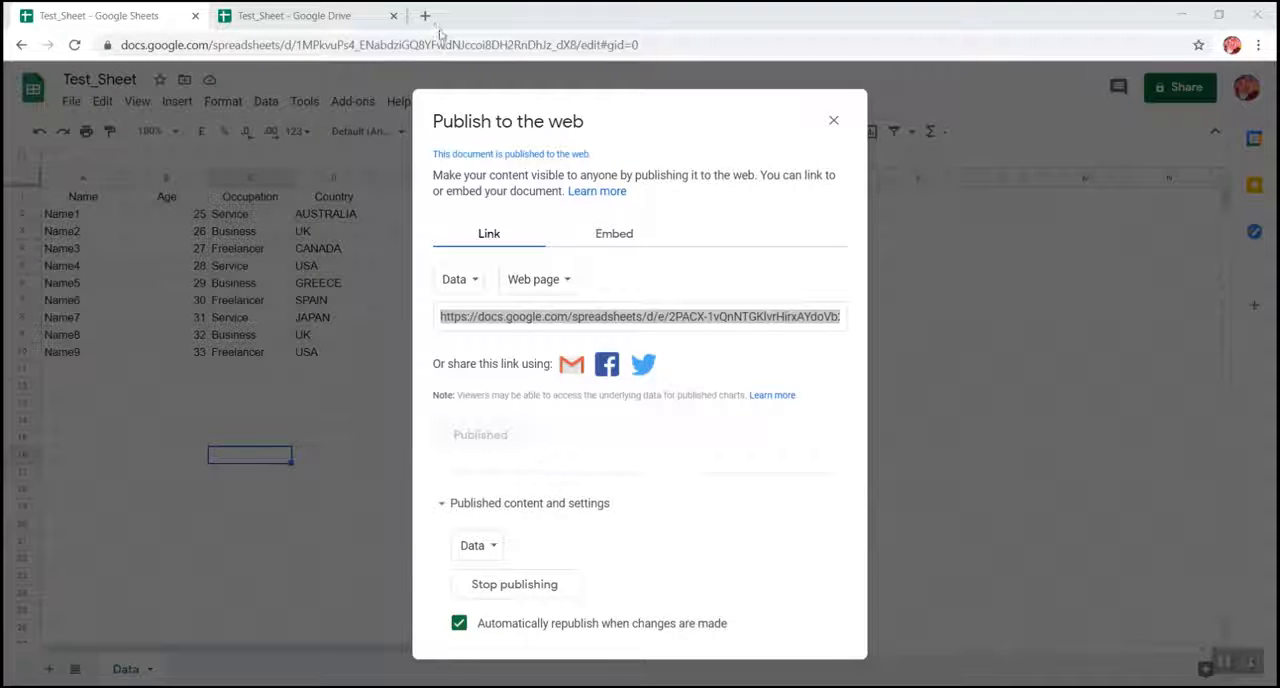
pyautogui.click(426, 18)
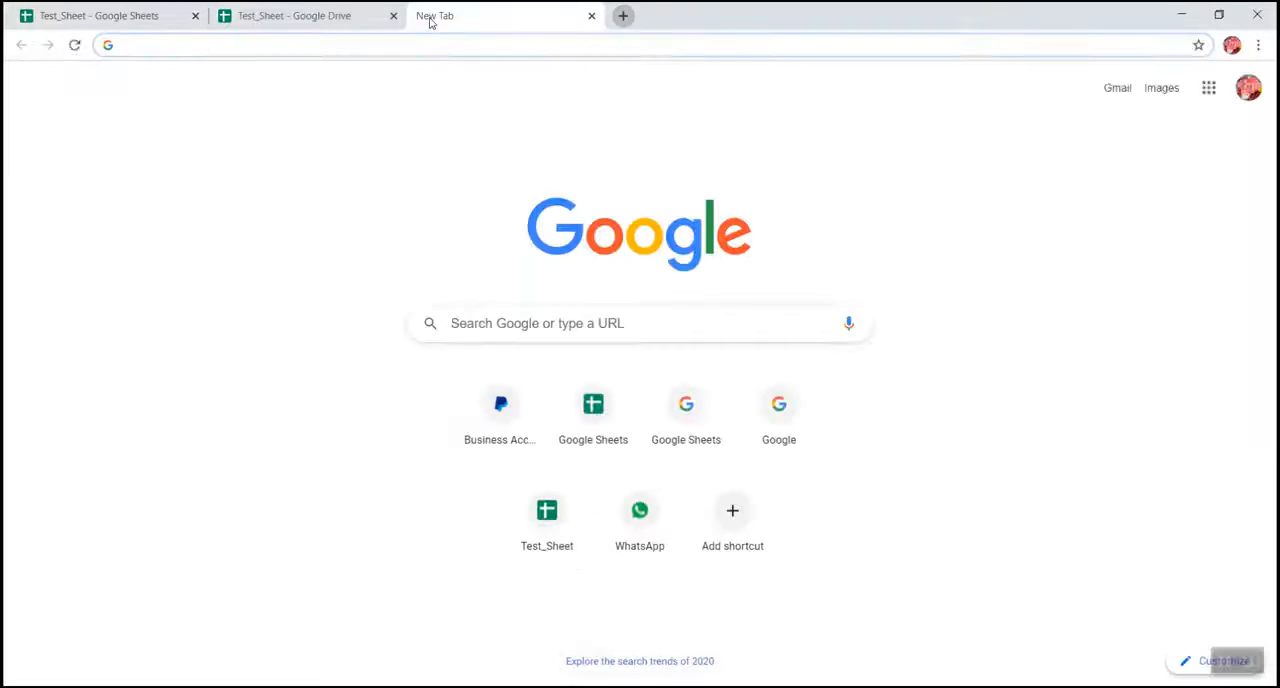
pyautogui.write('https://docs.google.com/spreadsheets/d/e/2PACX-1vQnNTGKlvrHirxAYdoVb26AejE9S9nxWMVikZqU5Lpy5JSRaOZZlzmlU0cuYsSKPTq1n7KhMsWfu3lG/pubhtml?gid=0&single=true')
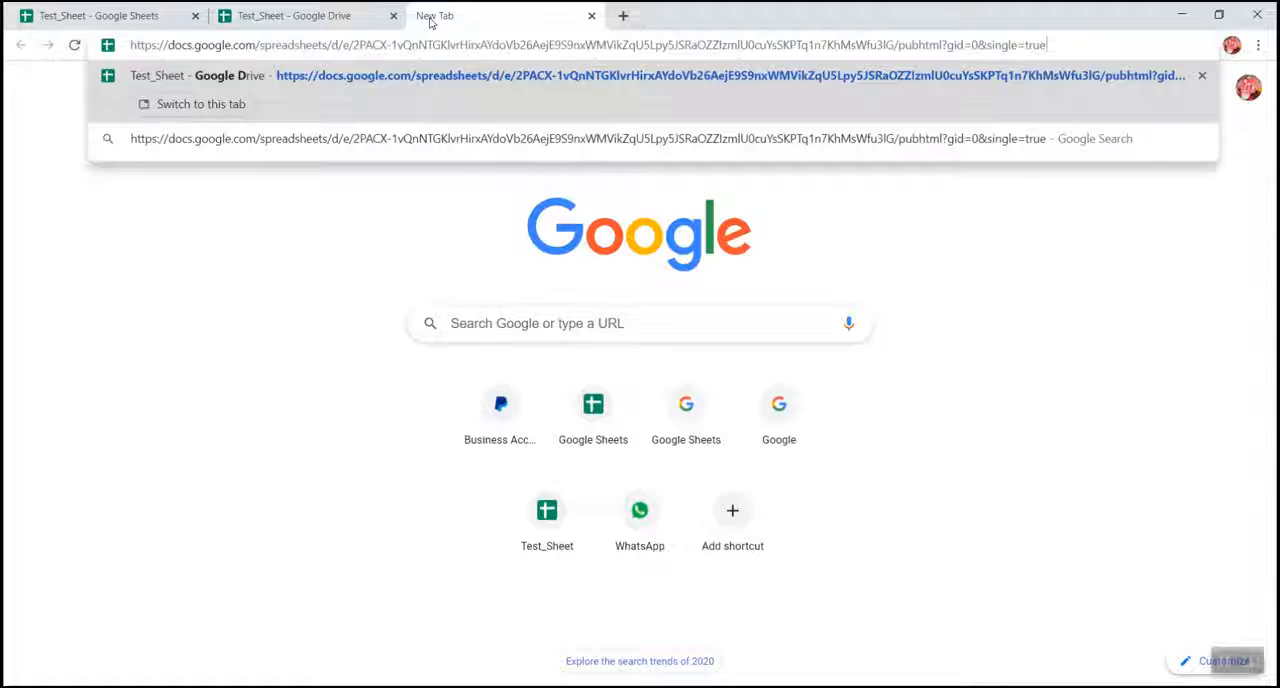
pyautogui.press('Return')
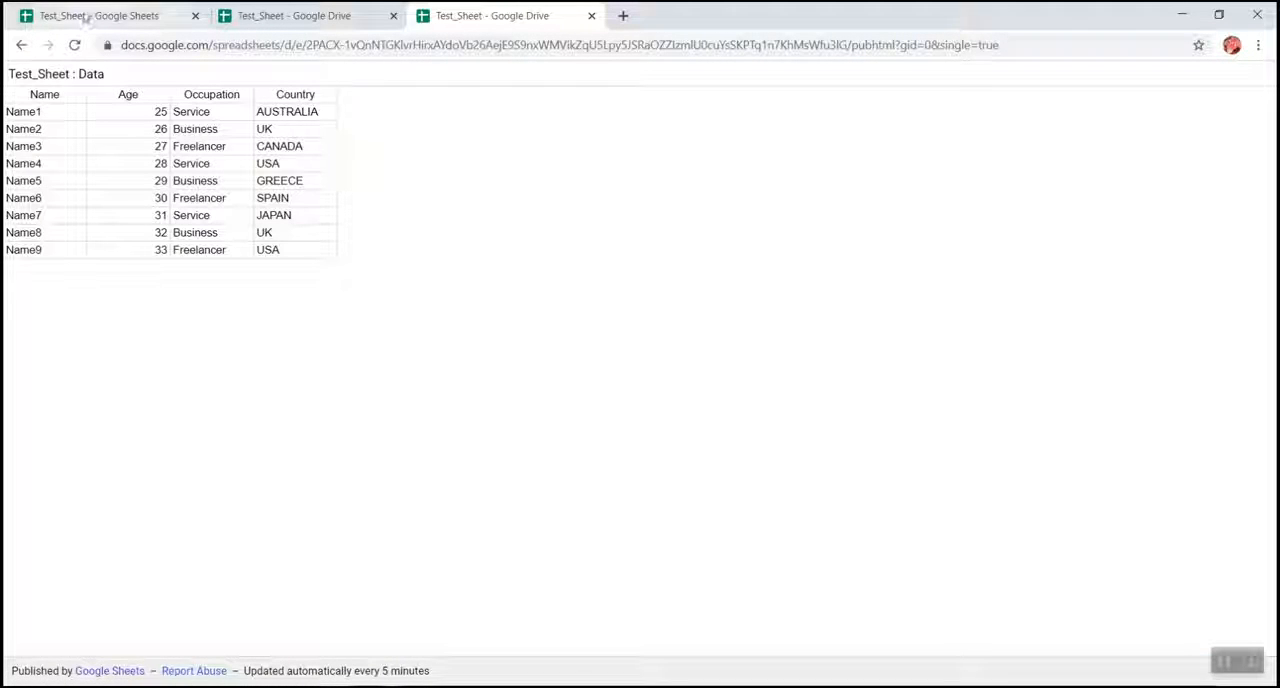
# Close Test_Sheet's publishing dialog and select the full web address of the published Data page.
pyautogui.click(85, 14)
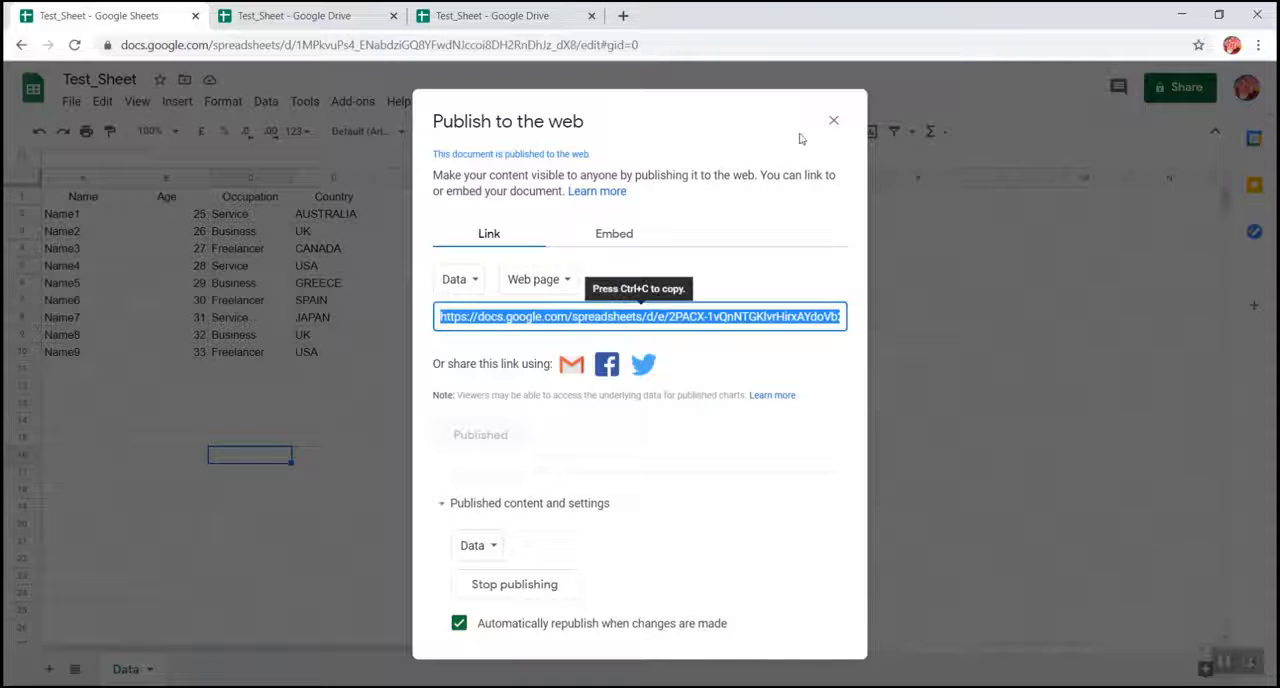
pyautogui.click(831, 122)
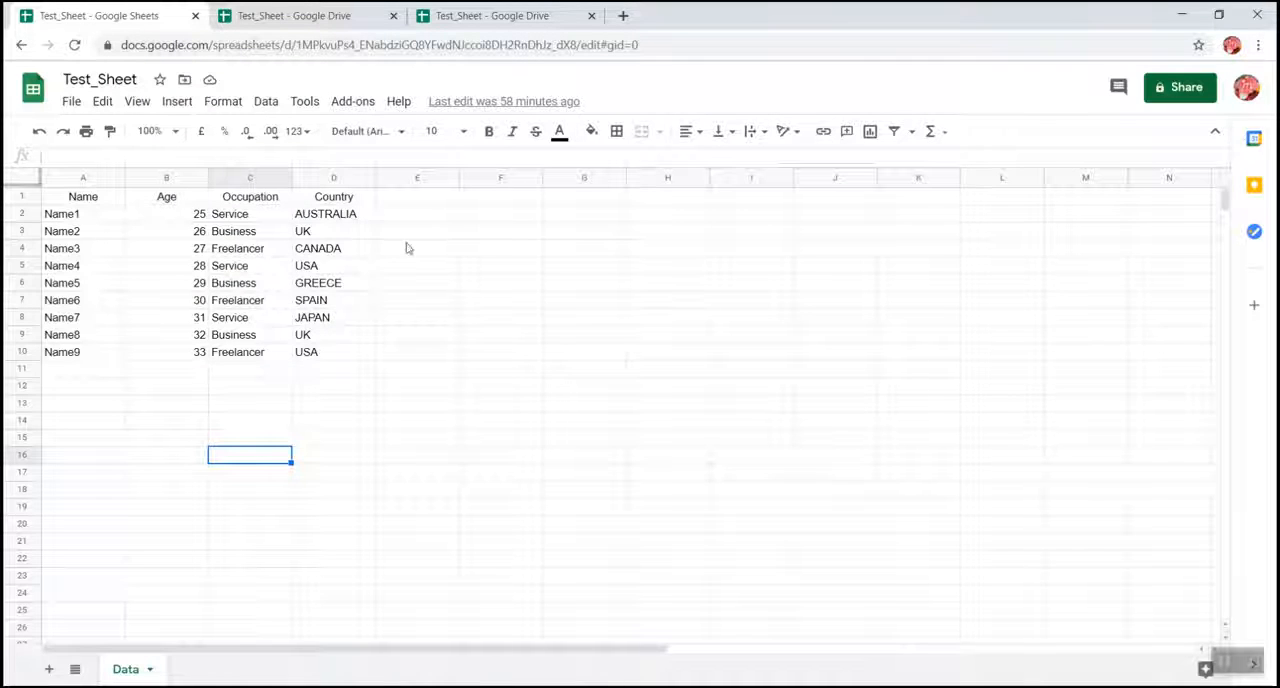
pyautogui.click(500, 12)
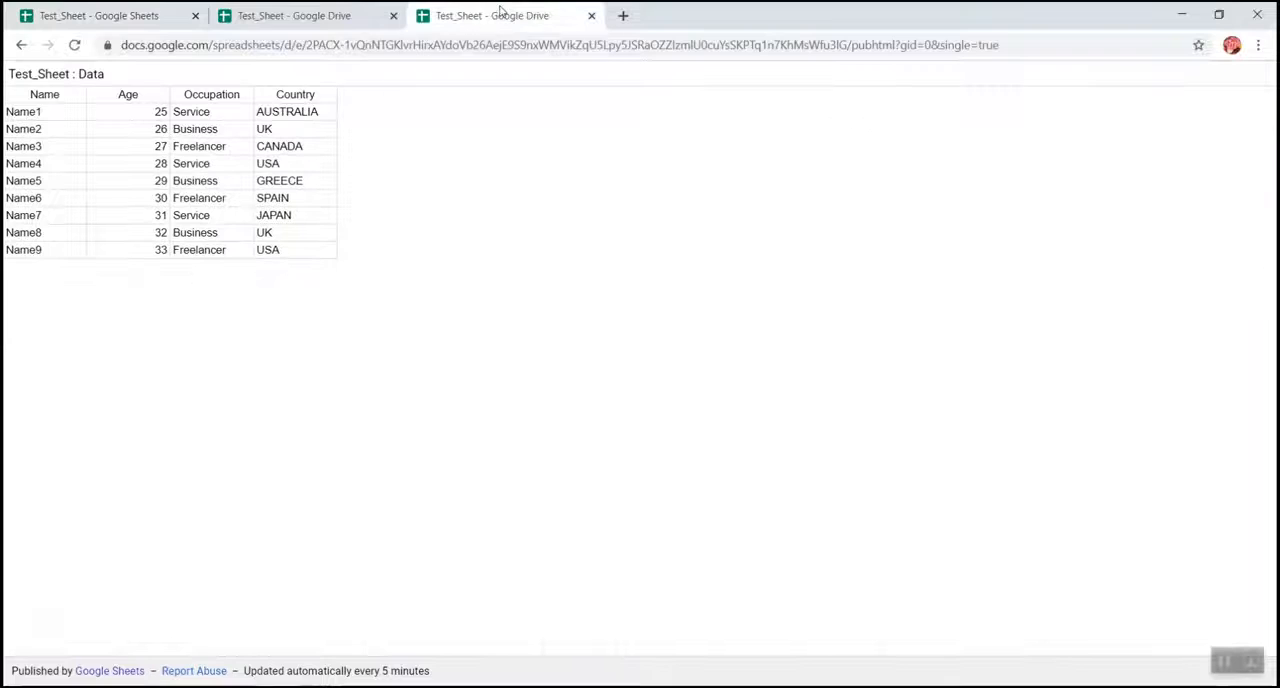
pyautogui.click(585, 45)
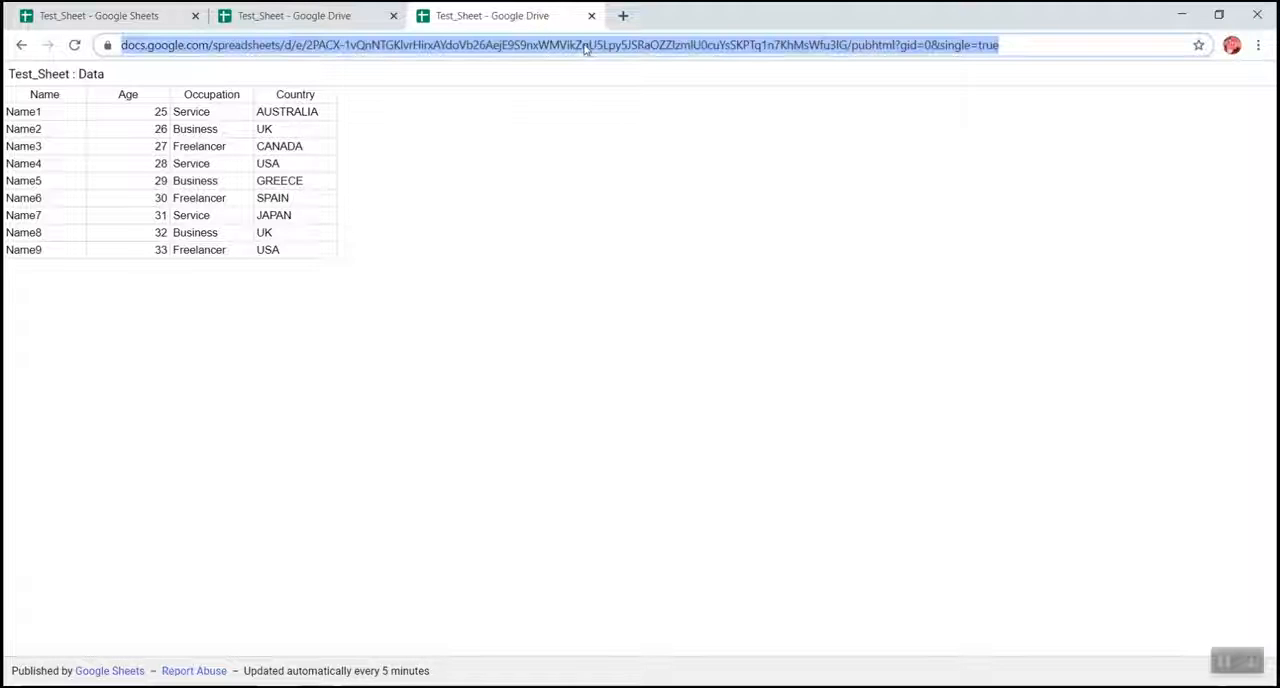
pyautogui.press('Home')
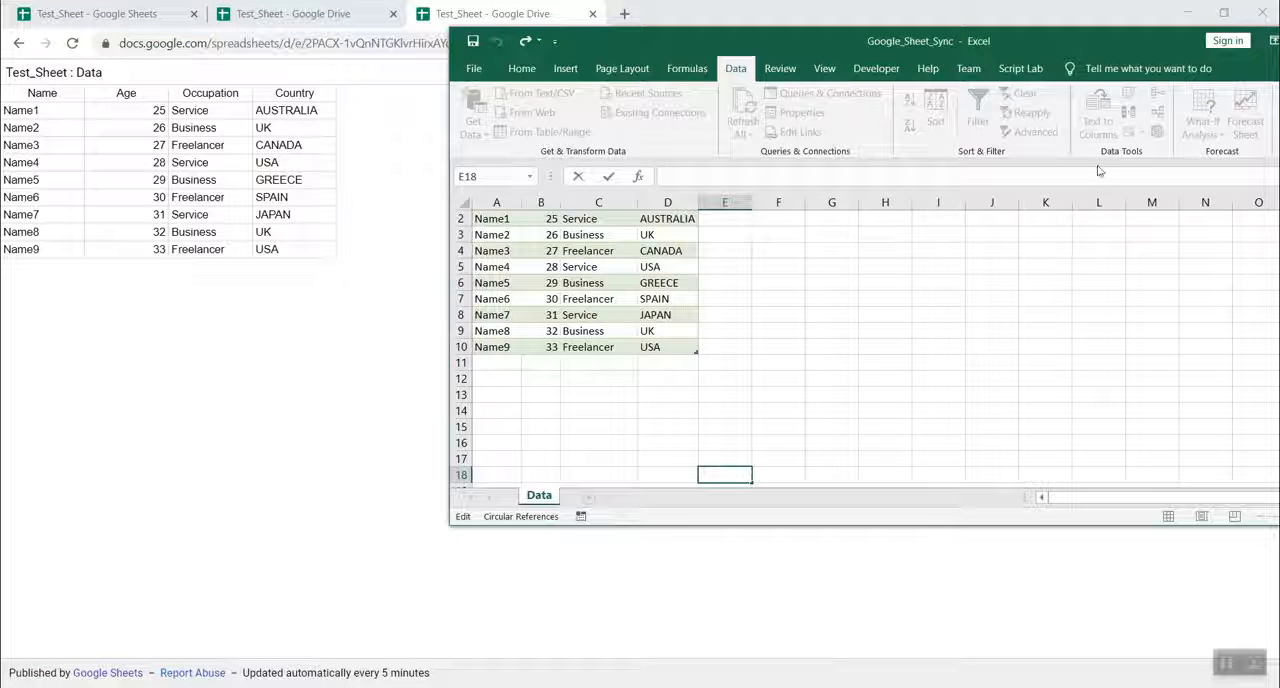
# Switch to Excel, maximize the Google_Sheet_Sync workbook, and add a new worksheet named Data1.
pyautogui.doubleClick(1079, 46)
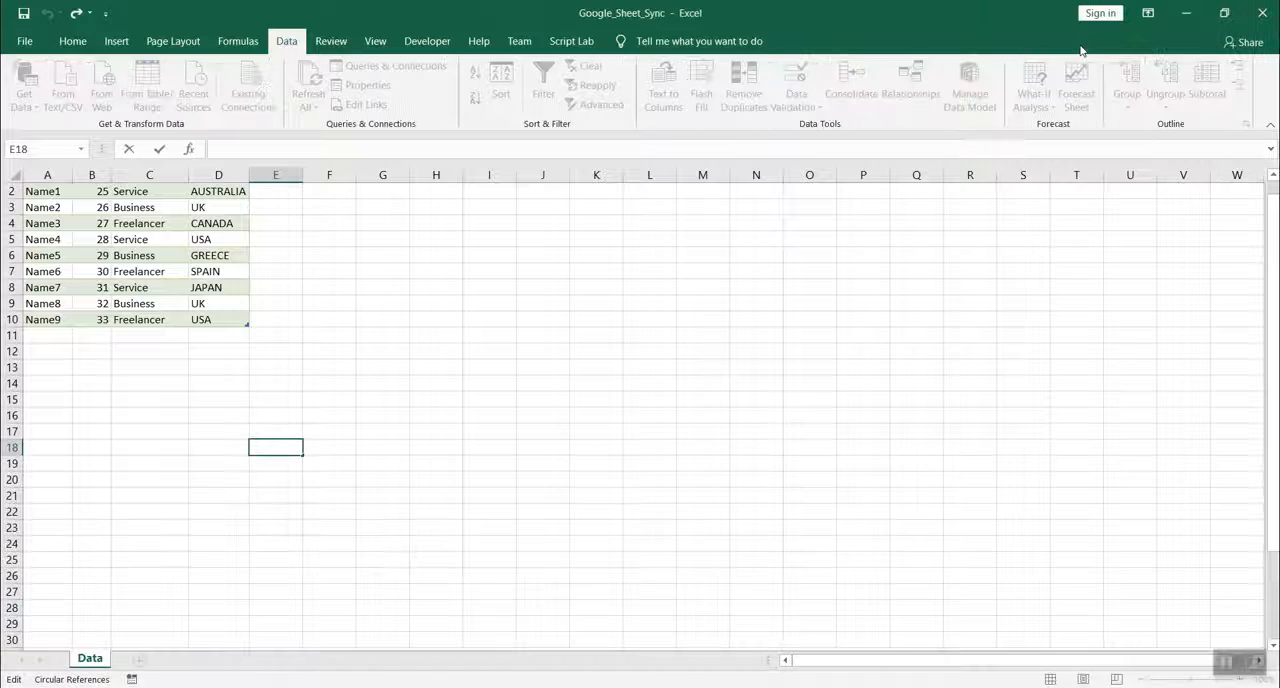
pyautogui.click(102, 608)
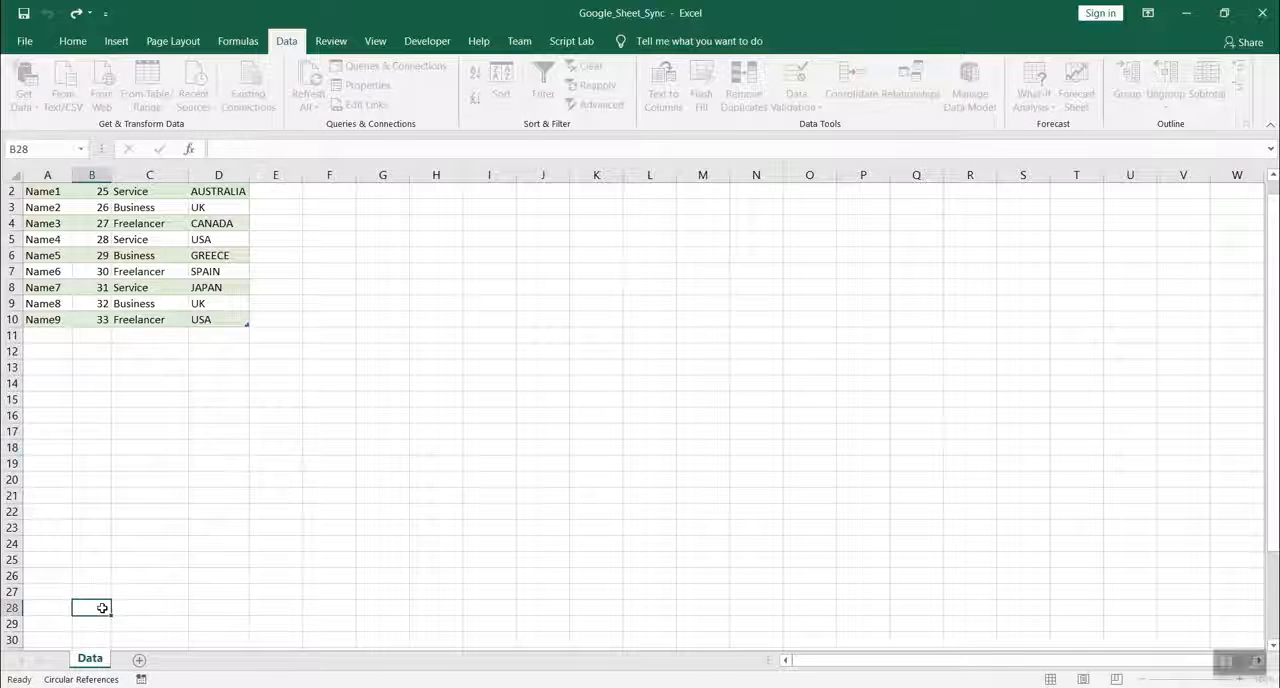
pyautogui.click(139, 660)
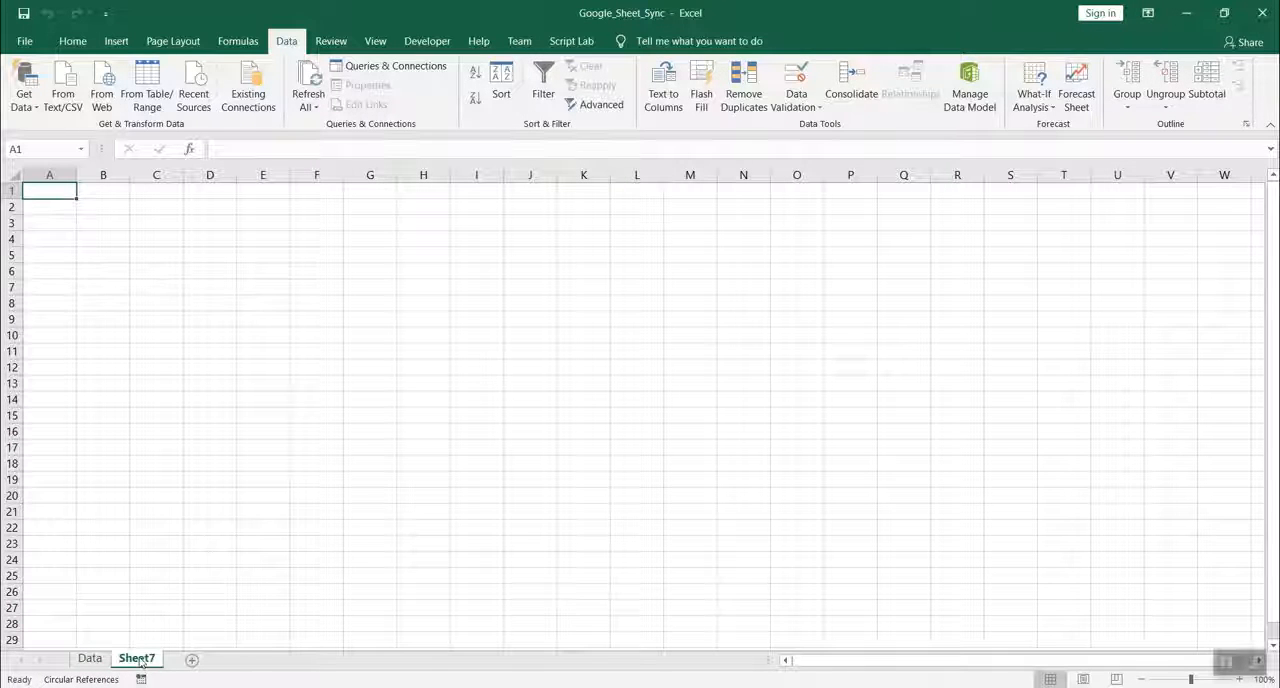
pyautogui.doubleClick(137, 659)
pyautogui.write('Data')
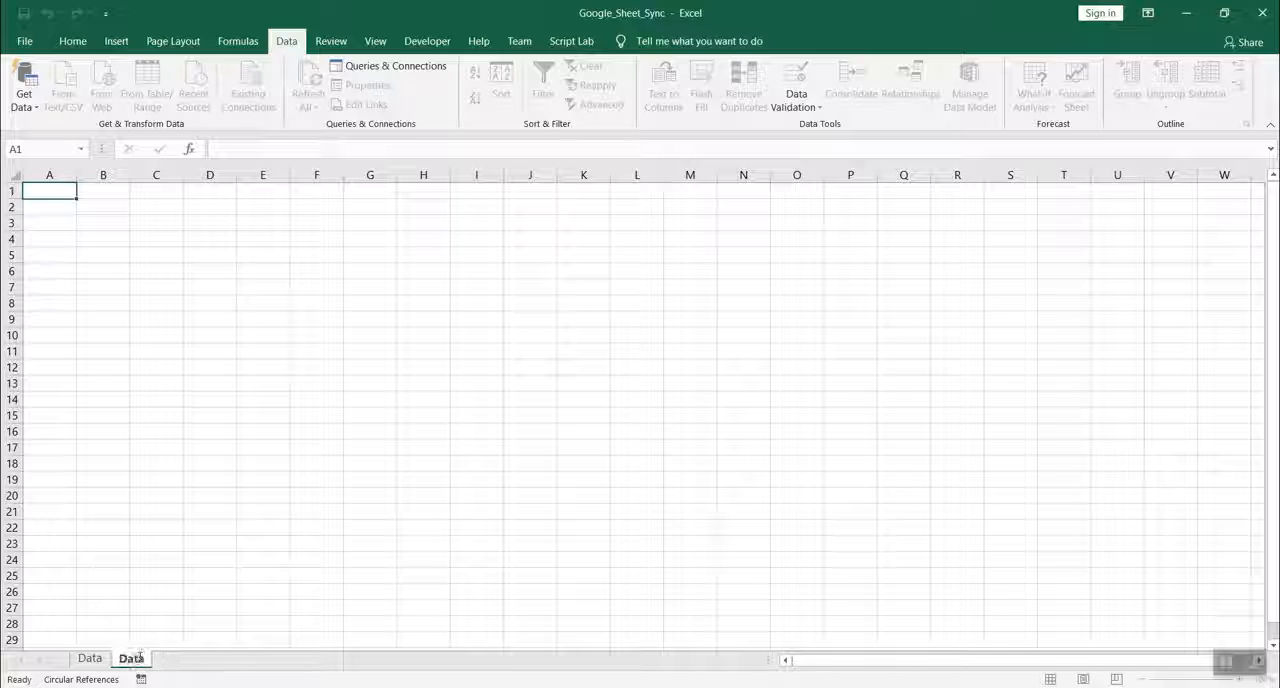
pyautogui.write('1')
pyautogui.click(359, 412)
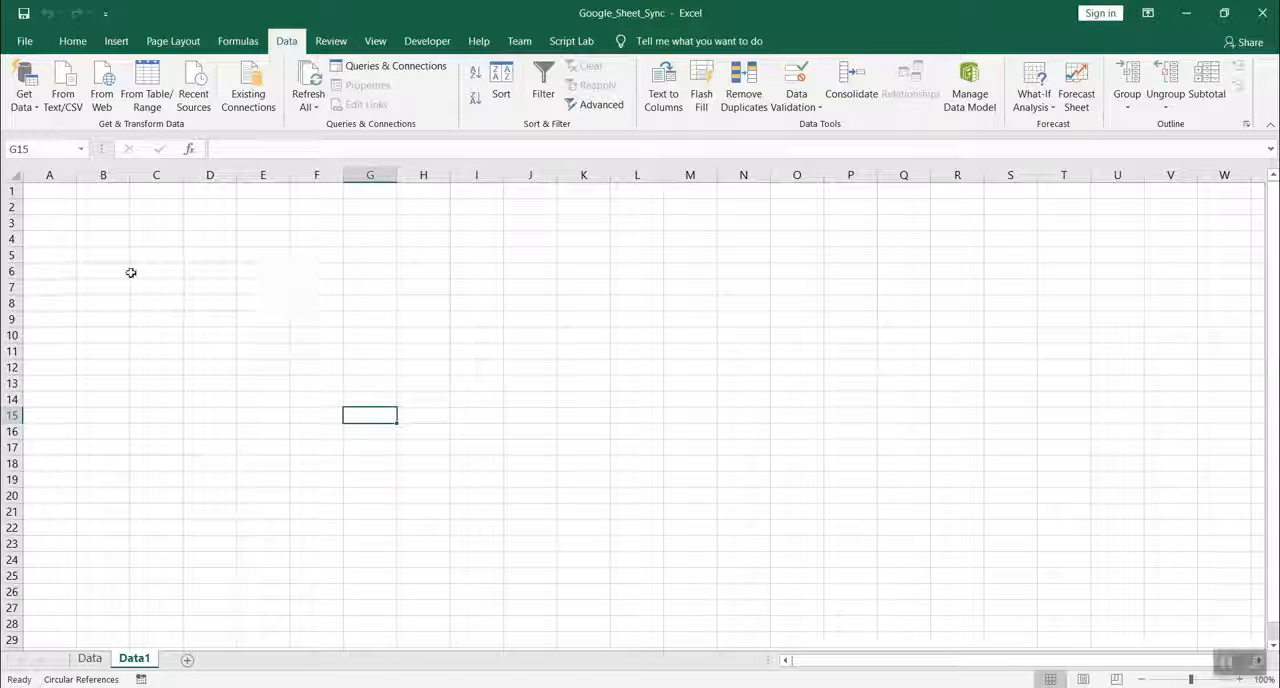
# Start a web data import from the published sheet's URL and select Table 0 with multiple-item selection enabled.
pyautogui.click(245, 45)
pyautogui.click(296, 44)
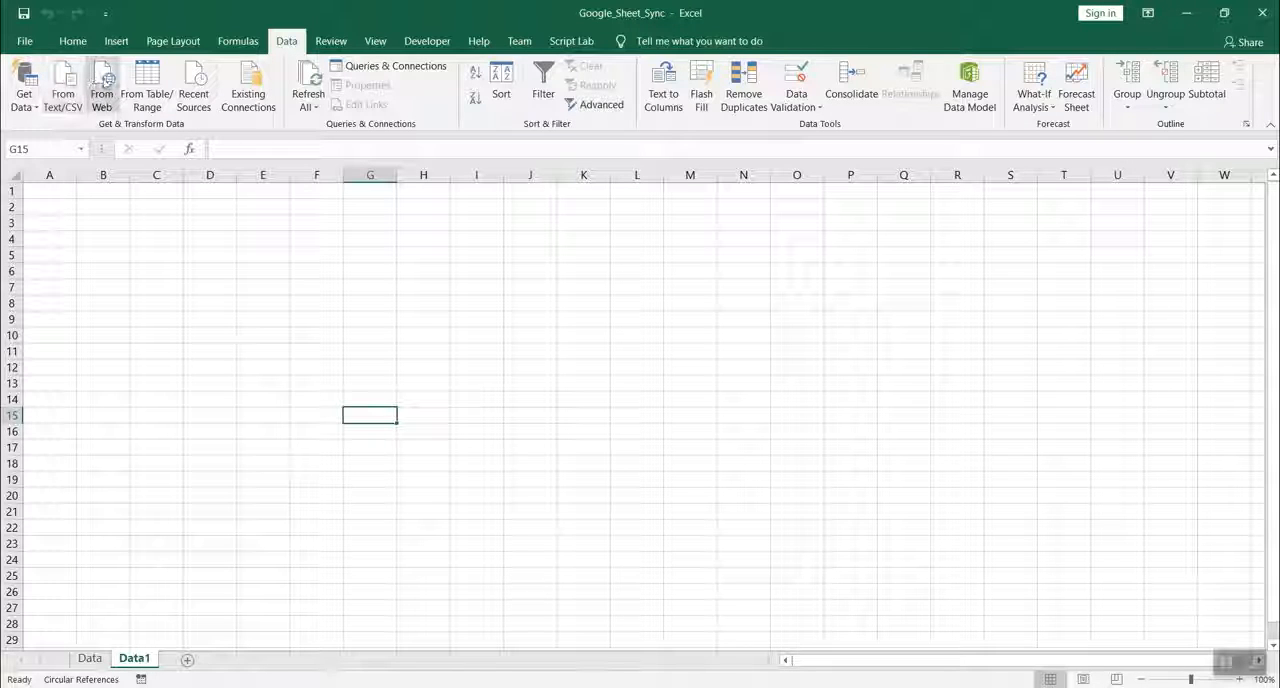
pyautogui.click(106, 81)
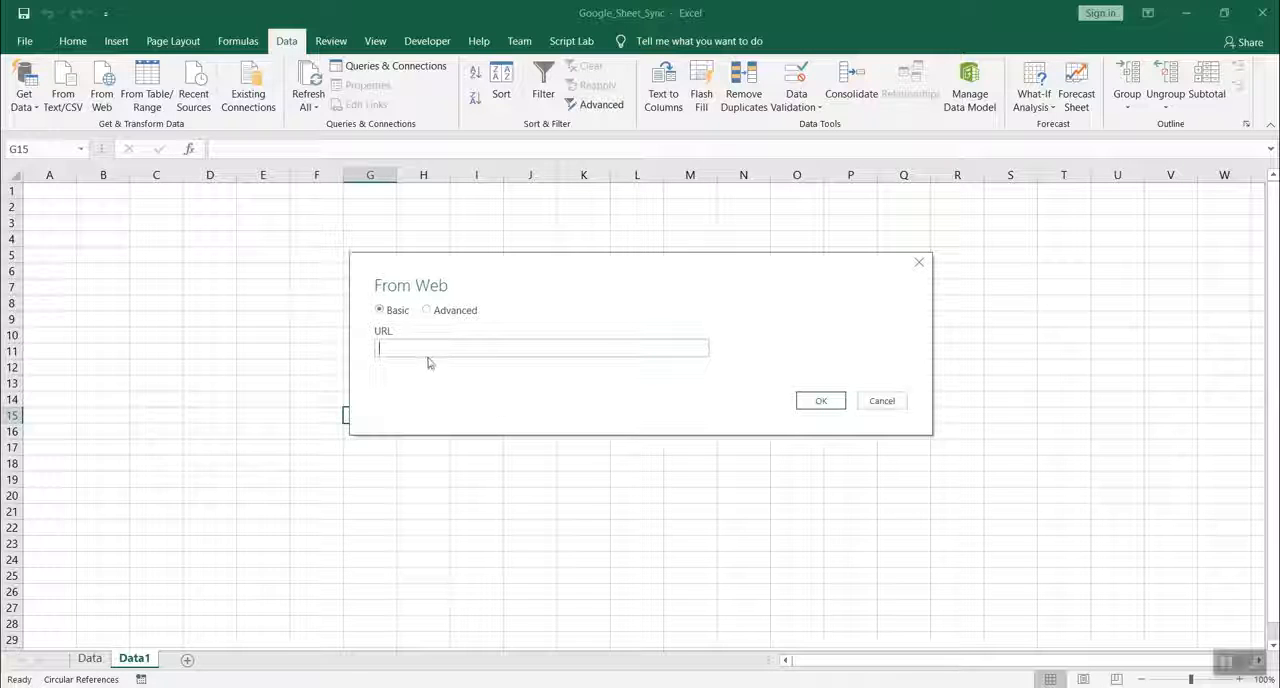
pyautogui.hotkey('ctrl', 'v')
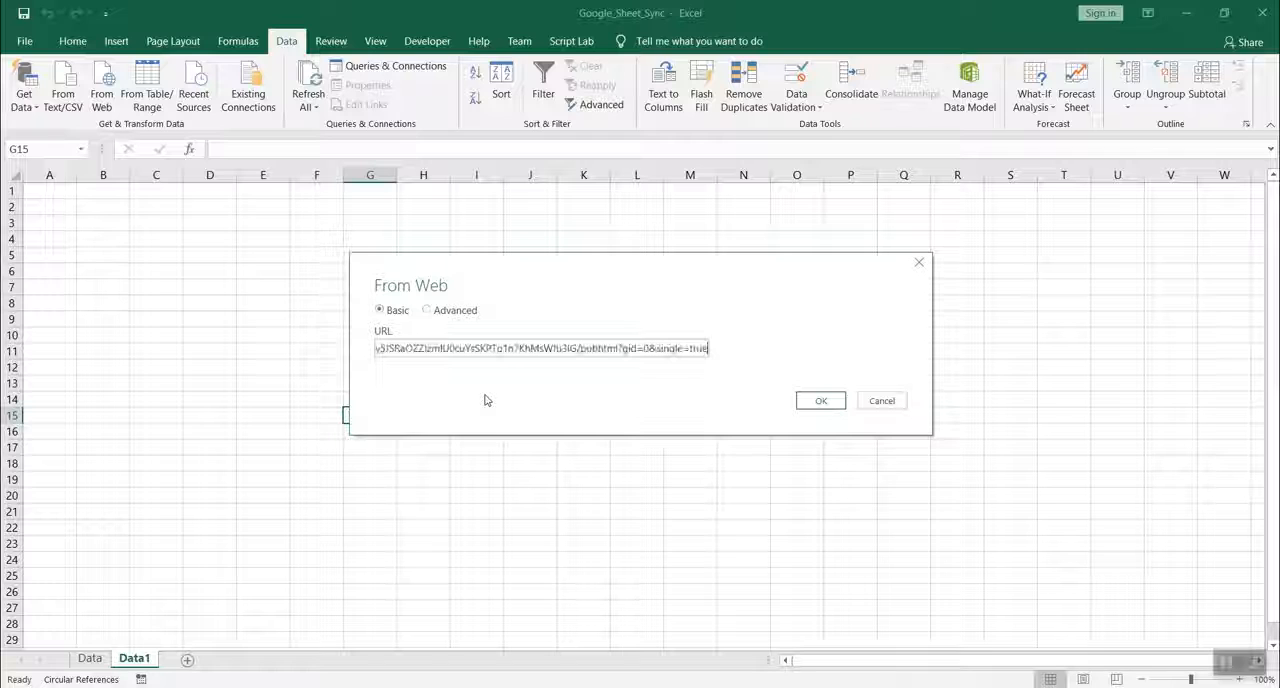
pyautogui.click(821, 402)
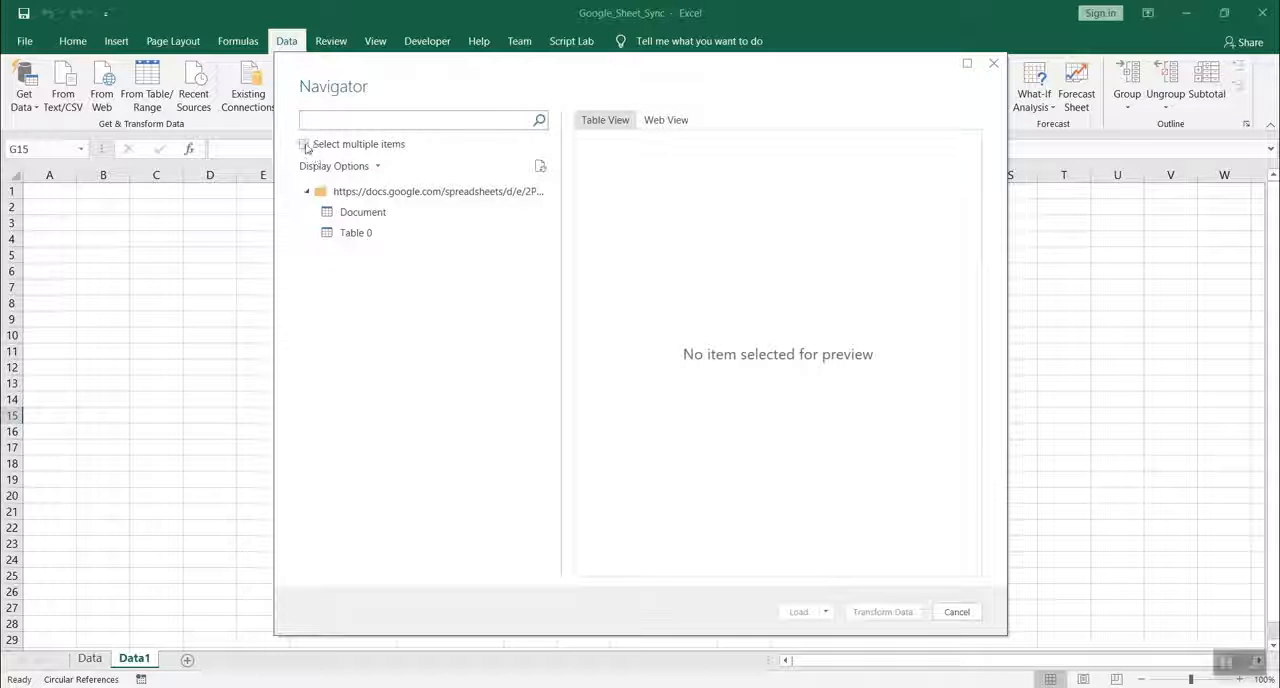
pyautogui.click(305, 145)
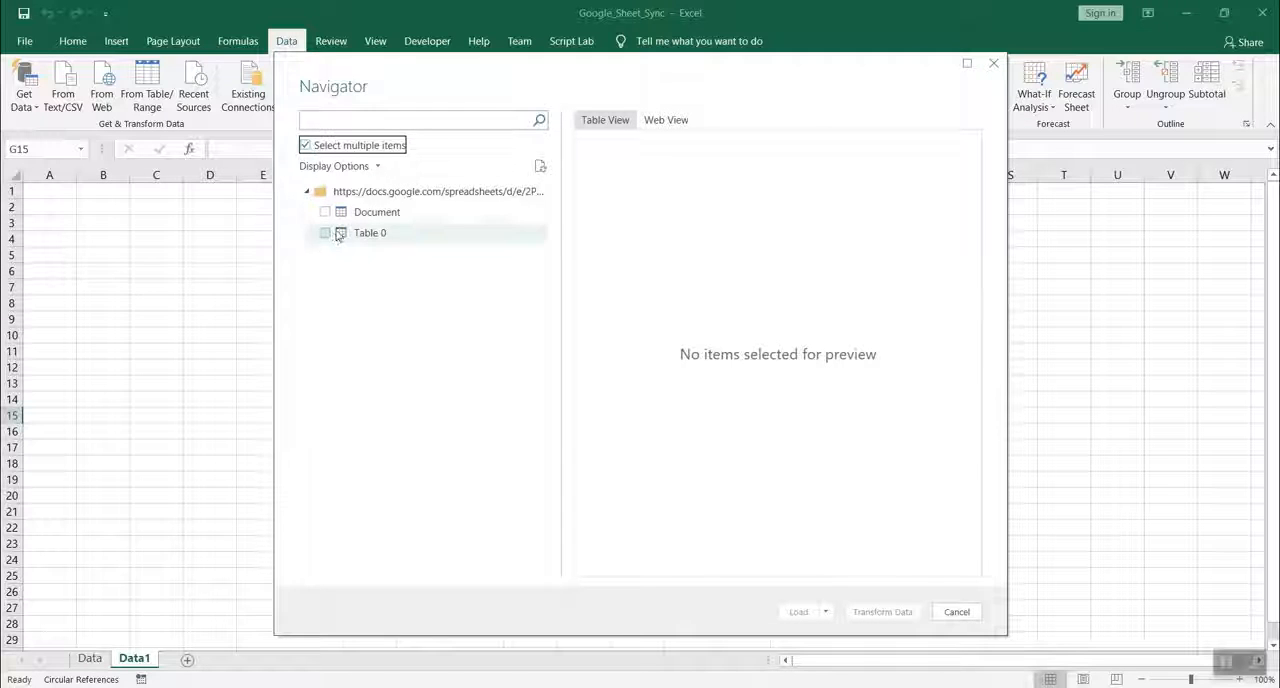
pyautogui.click(325, 233)
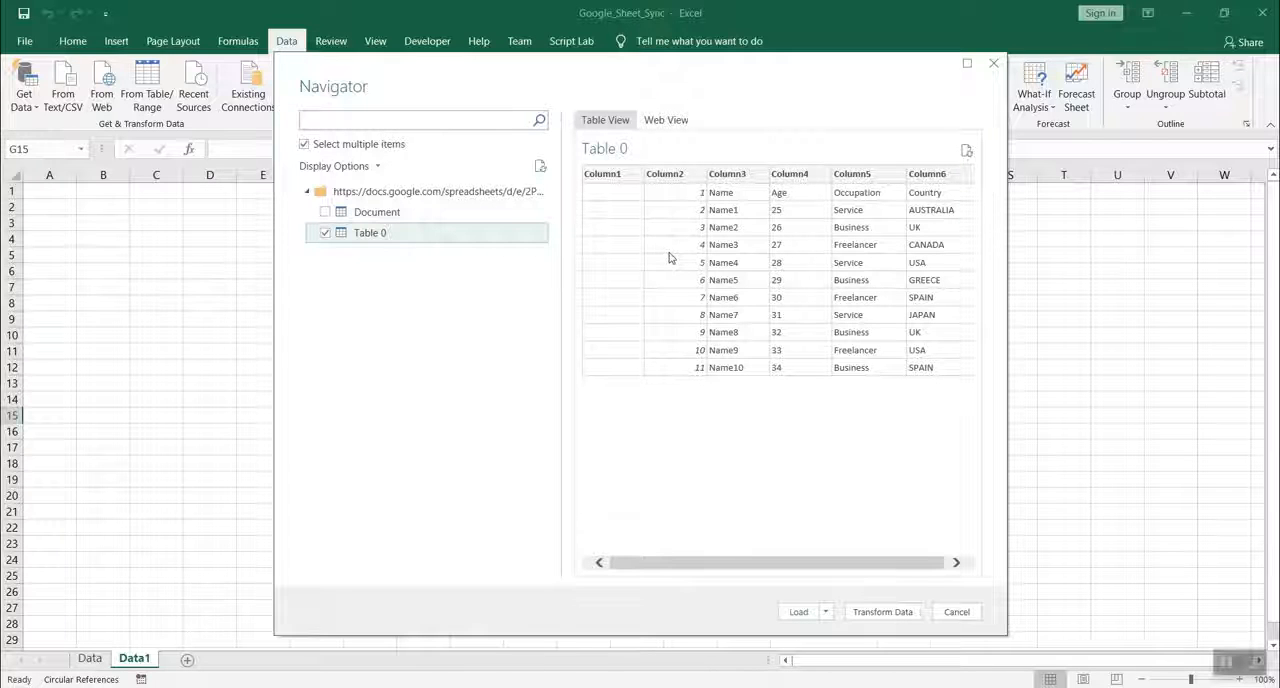
# Open Table 0 for transformation in the Power Query Editor and use its first row as headers.
pyautogui.click(882, 612)
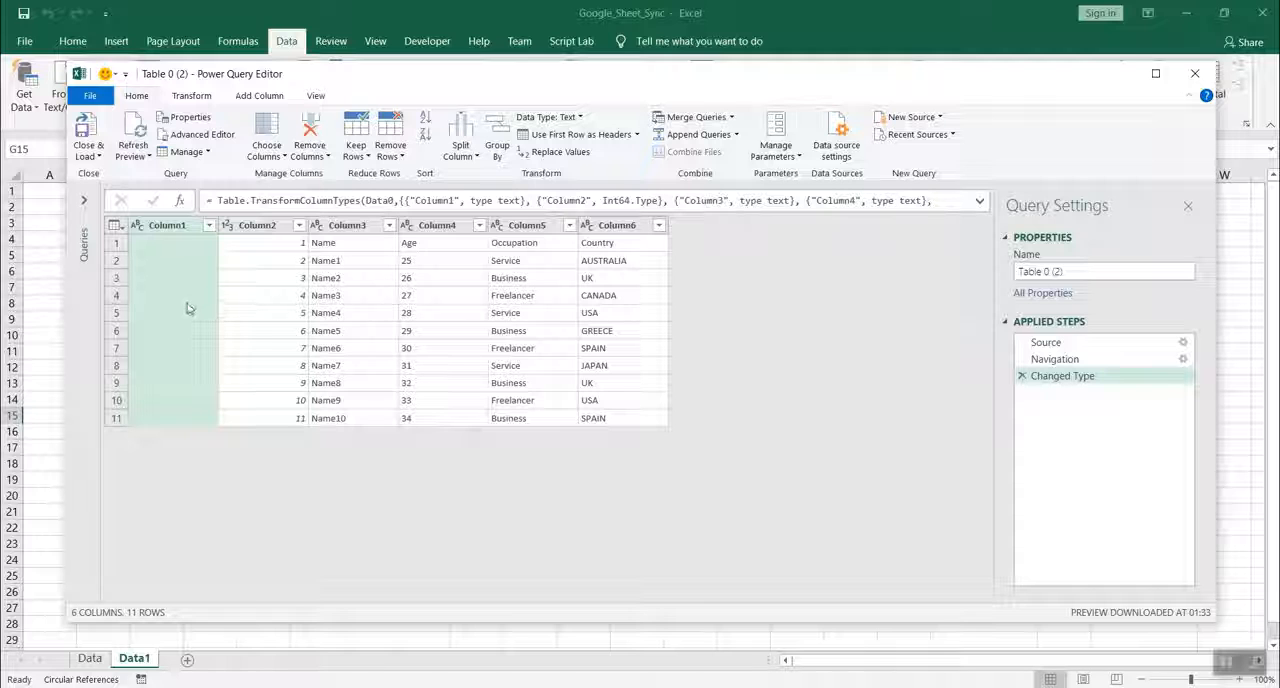
pyautogui.click(116, 226)
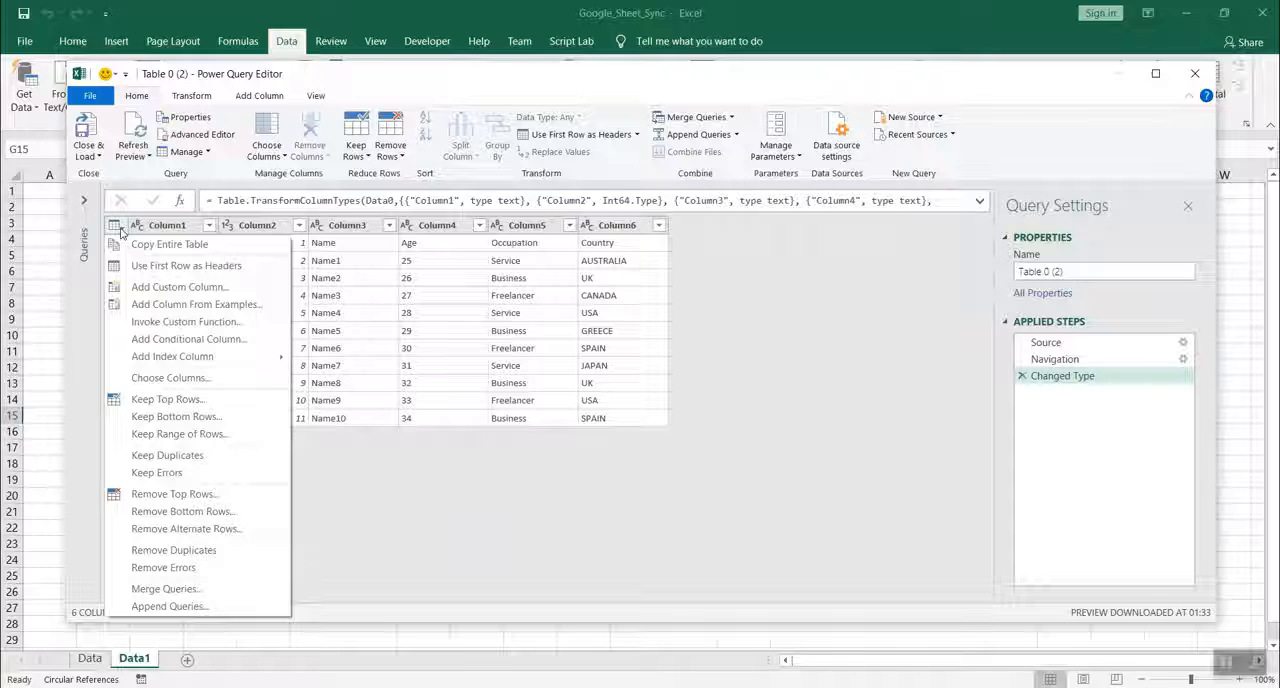
pyautogui.click(180, 266)
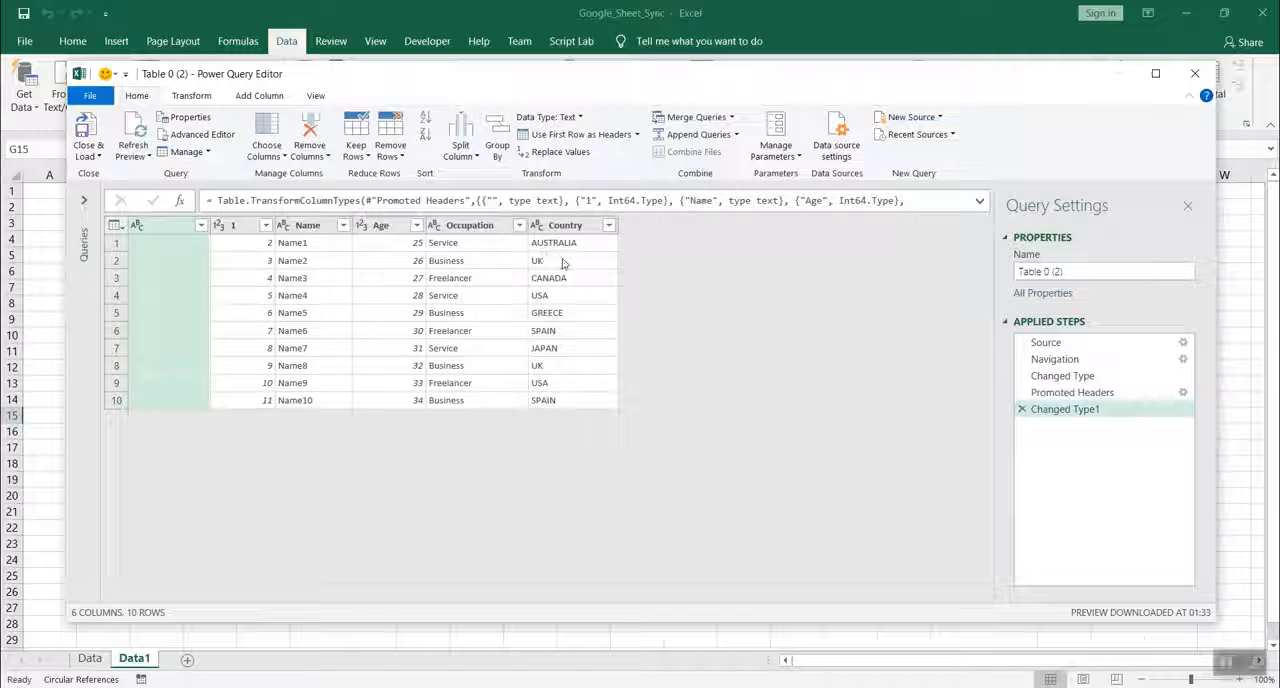
# Keep only the Name, Age, Occupation and Country columns, excluding the blank column and column 1.
pyautogui.click(122, 230)
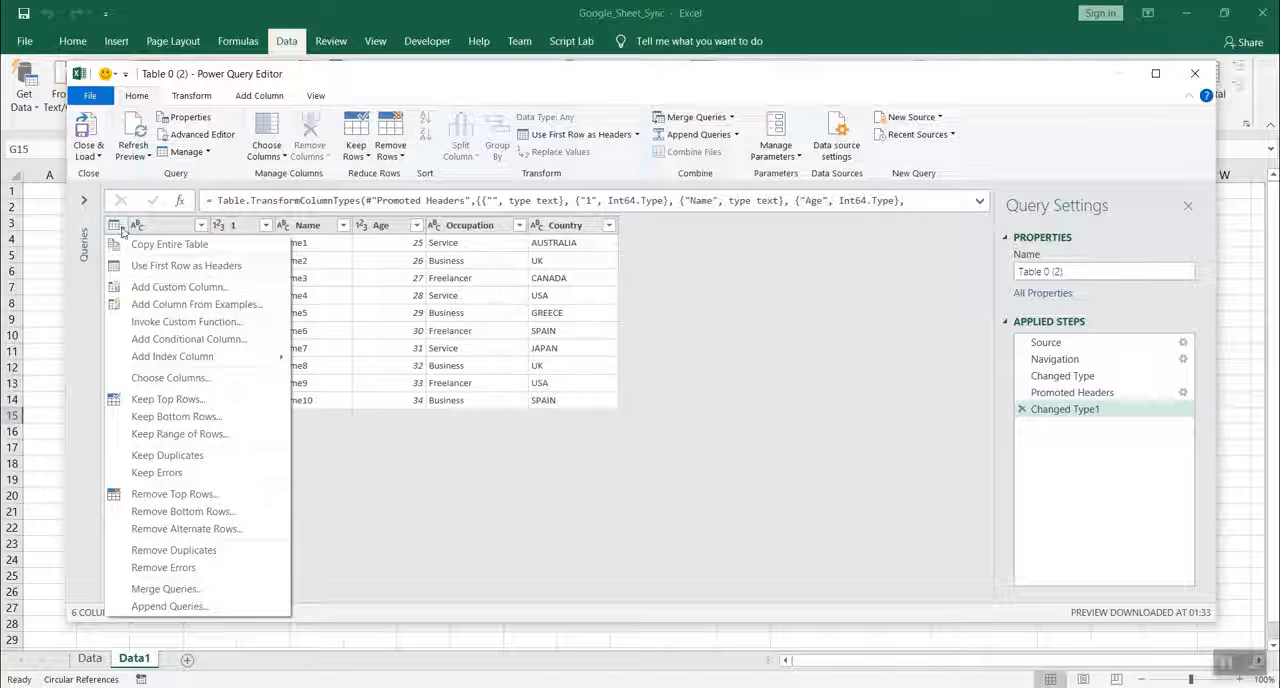
pyautogui.click(193, 379)
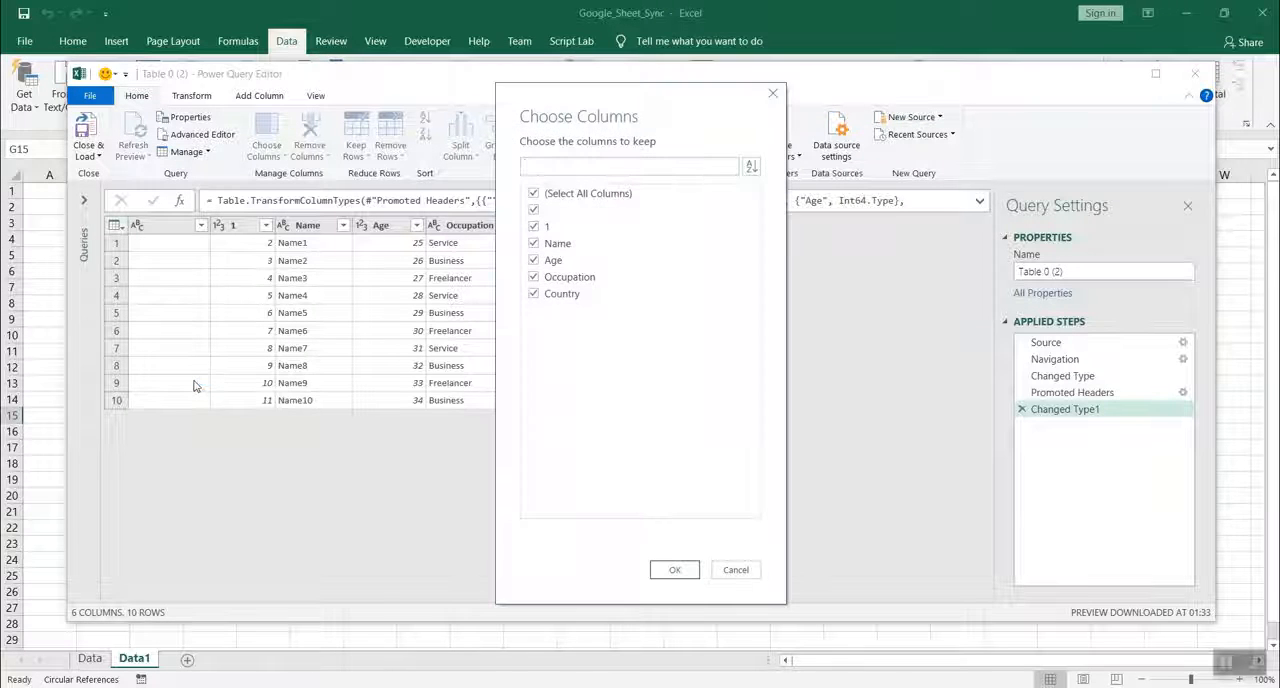
pyautogui.click(534, 211)
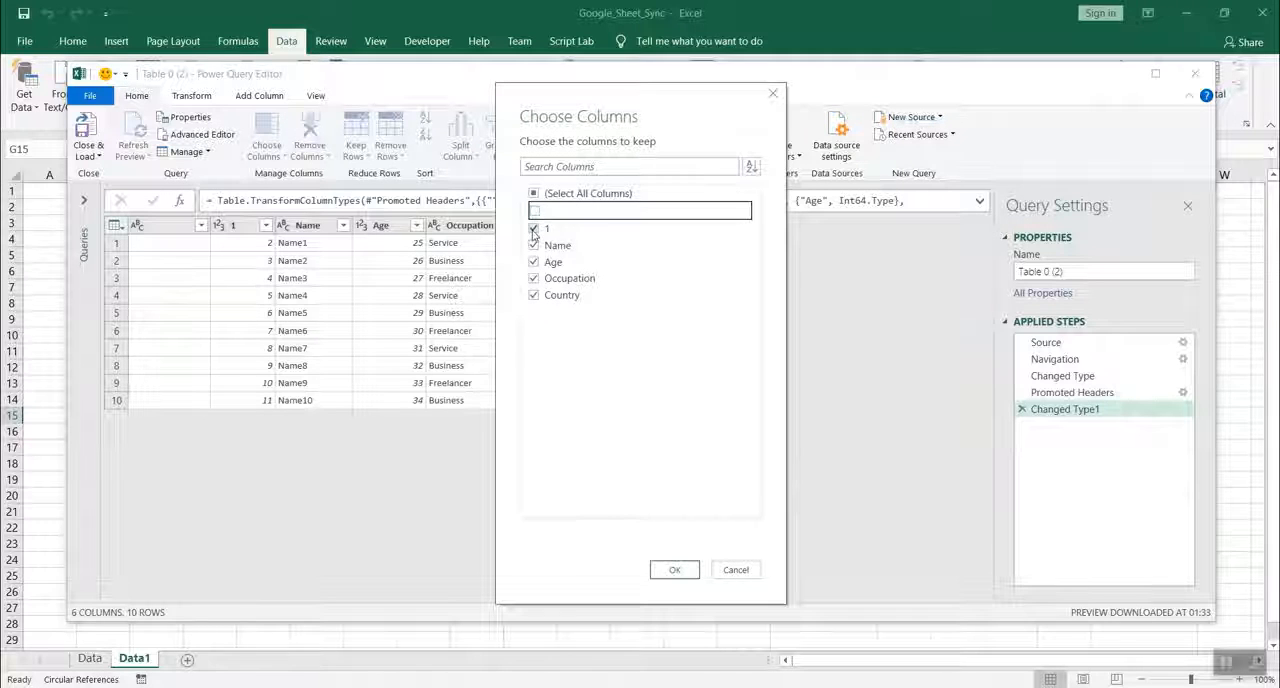
pyautogui.click(534, 229)
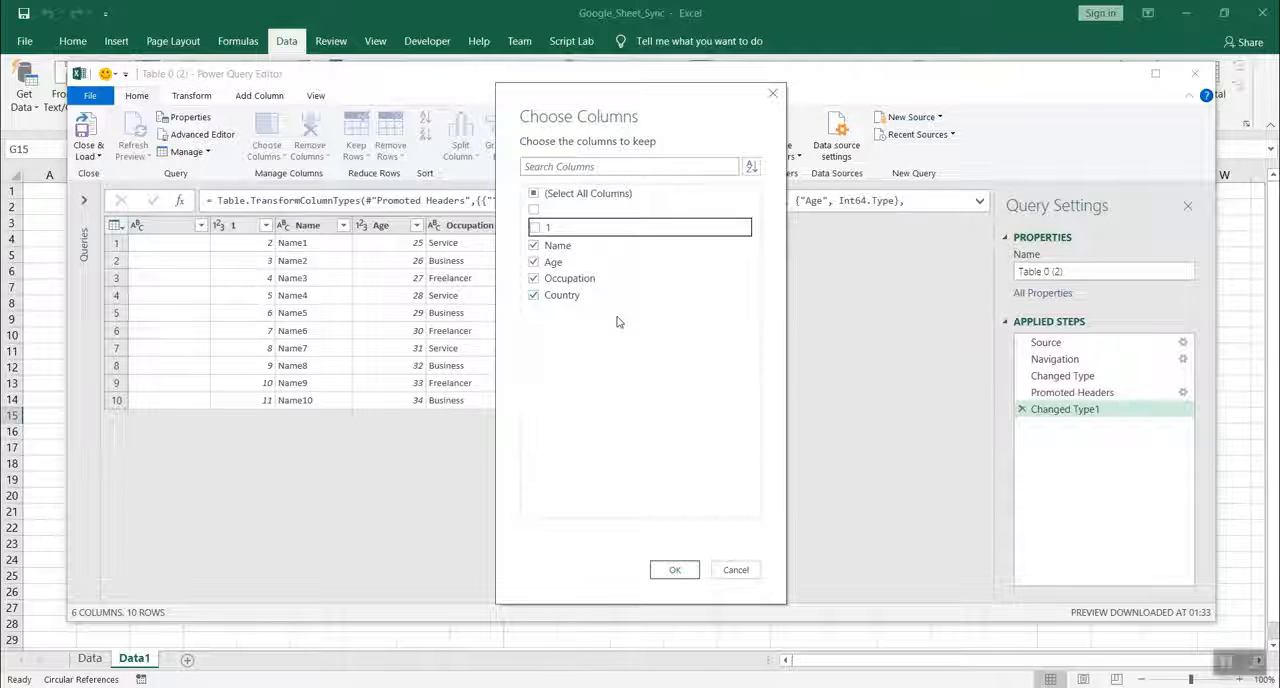
pyautogui.click(674, 569)
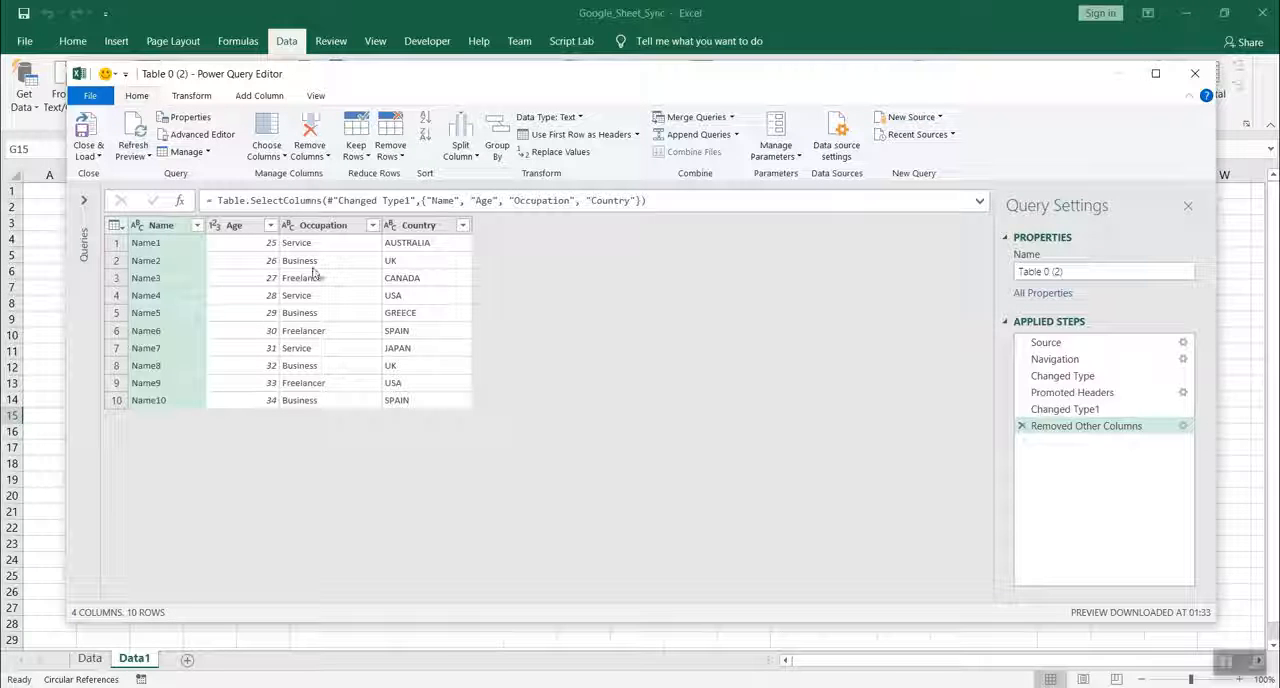
# Close the query editor and load the query as a table into the existing Data1 worksheet at cell A1.
pyautogui.click(100, 157)
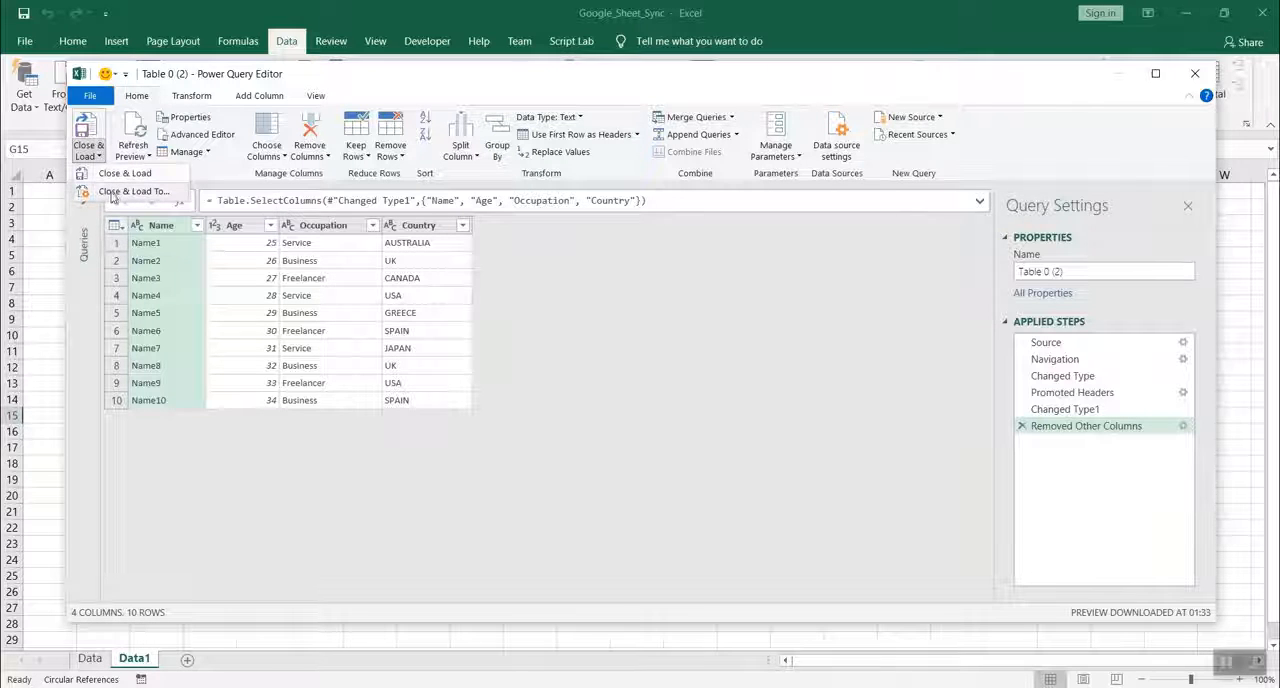
pyautogui.click(119, 191)
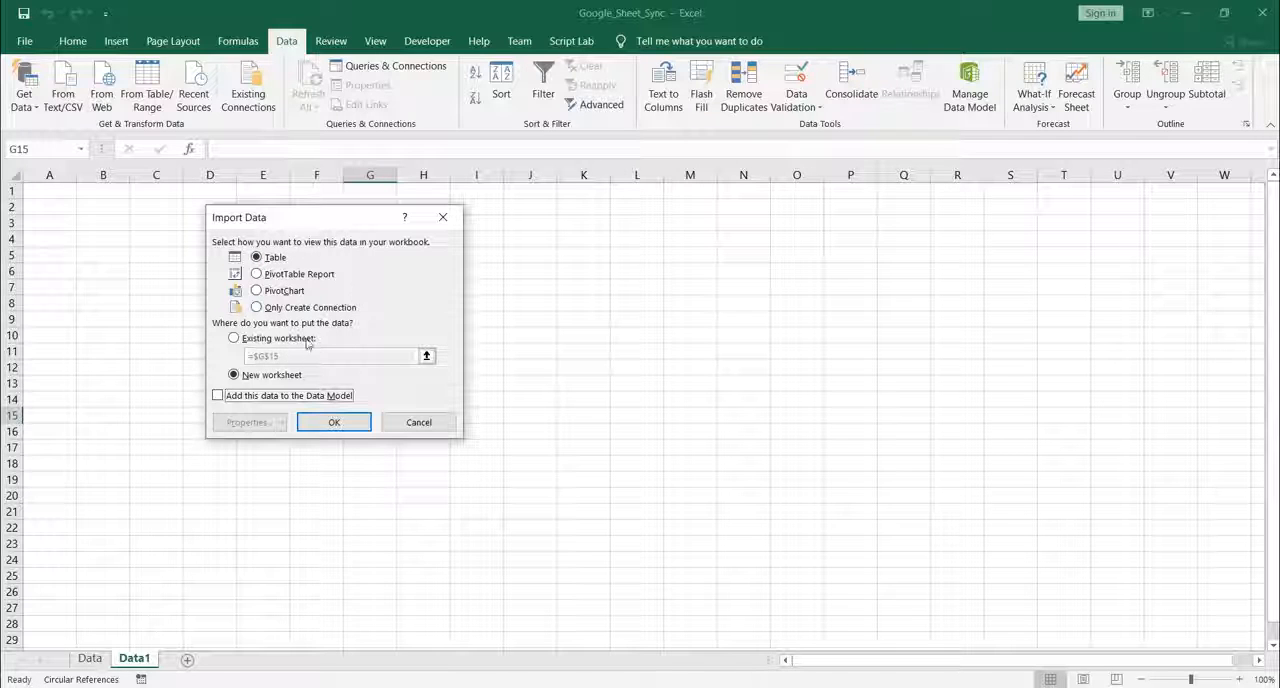
pyautogui.click(234, 339)
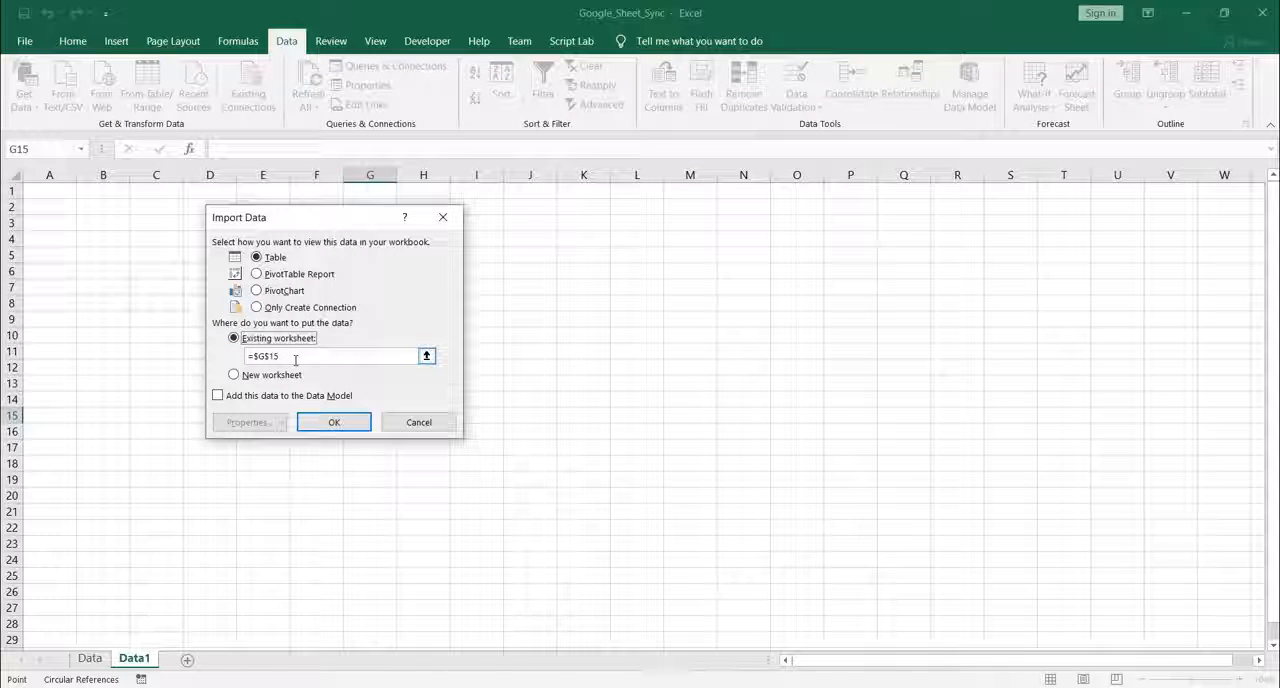
pyautogui.click(54, 193)
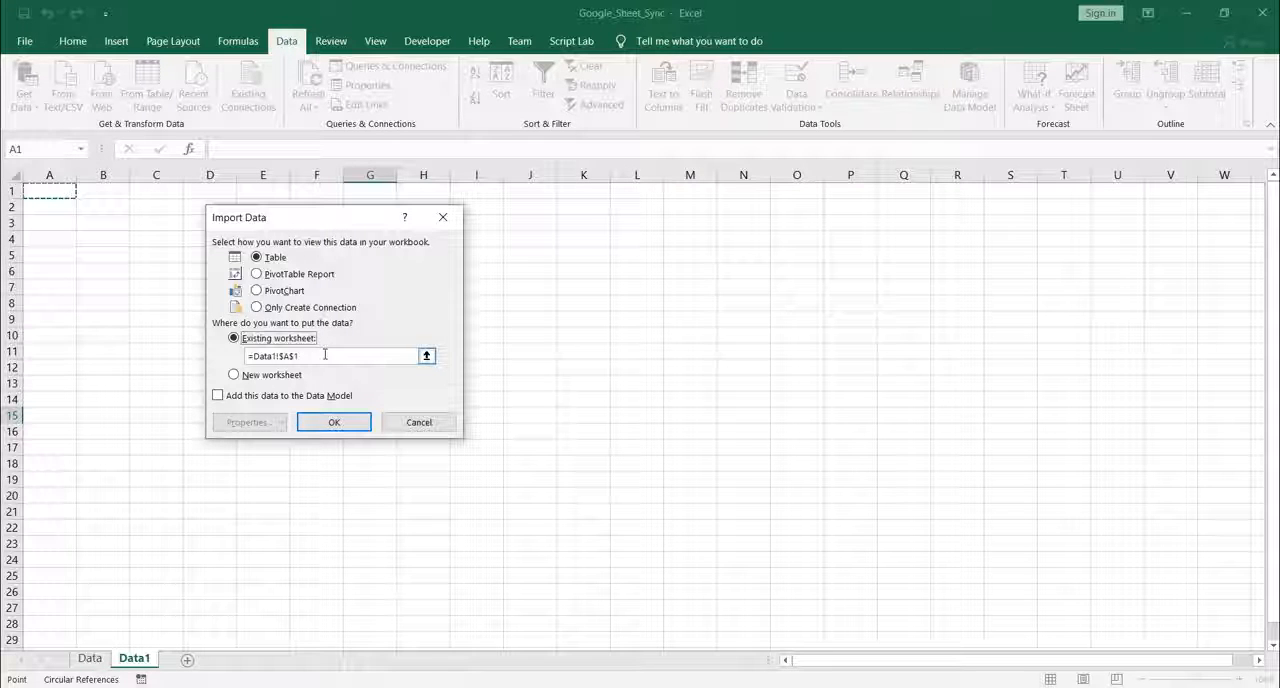
pyautogui.click(336, 421)
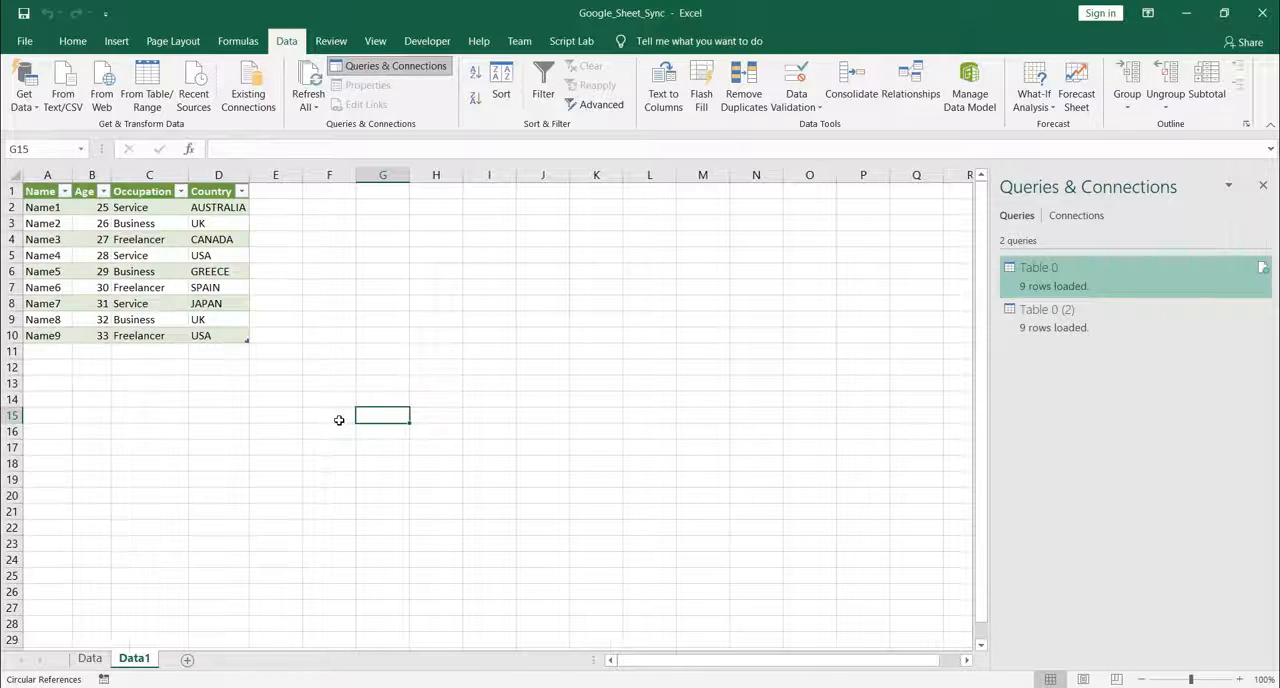
pyautogui.click(116, 399)
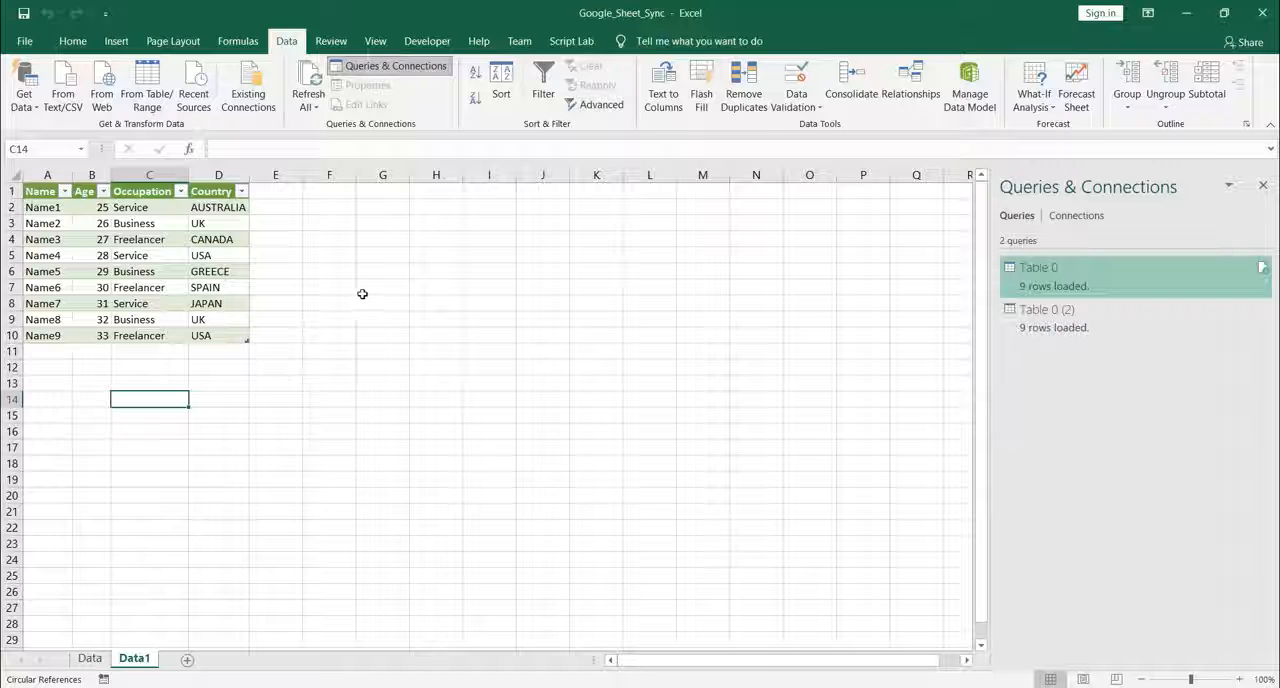
pyautogui.click(340, 288)
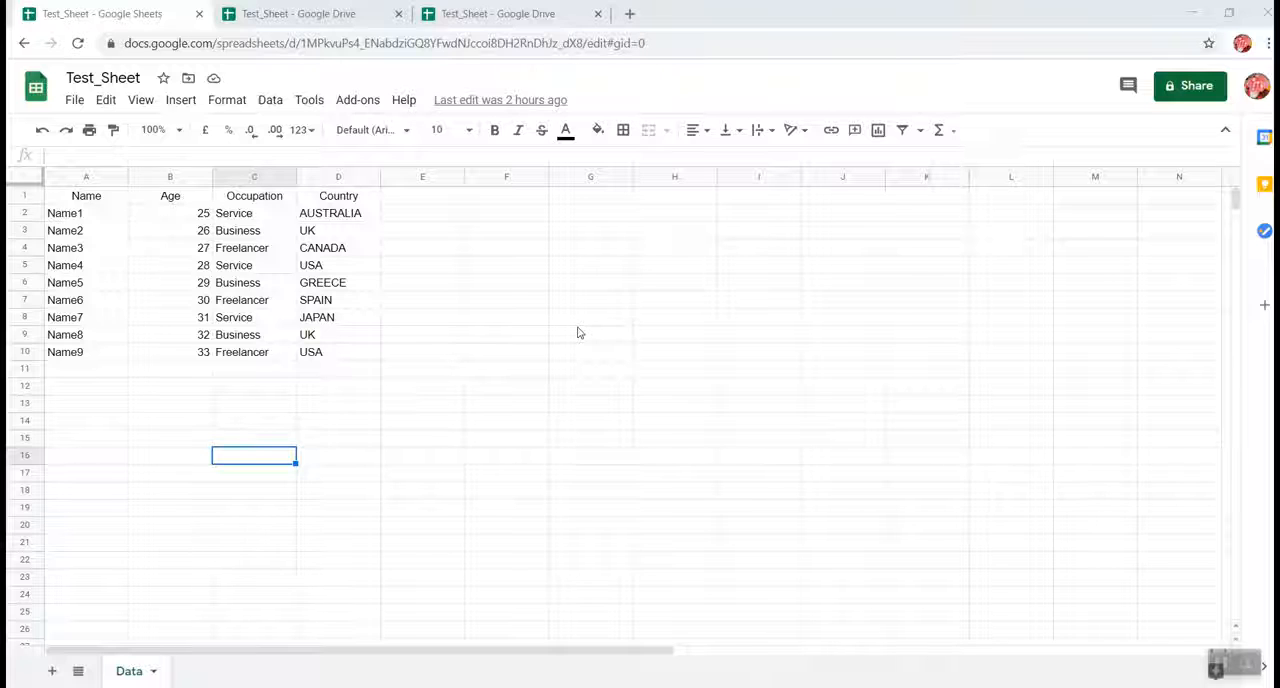
# In Google Sheets, review Test_Sheet's web publishing settings, including automatic republishing, and close them.
pyautogui.click(75, 104)
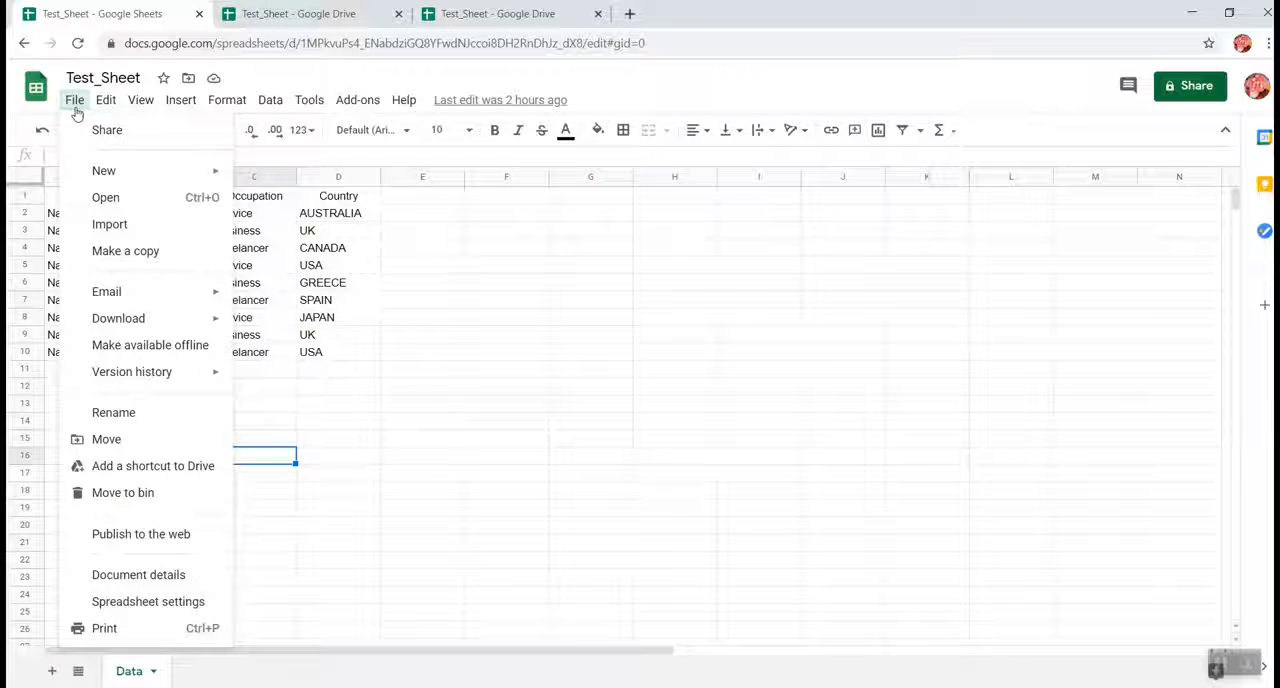
pyautogui.click(140, 535)
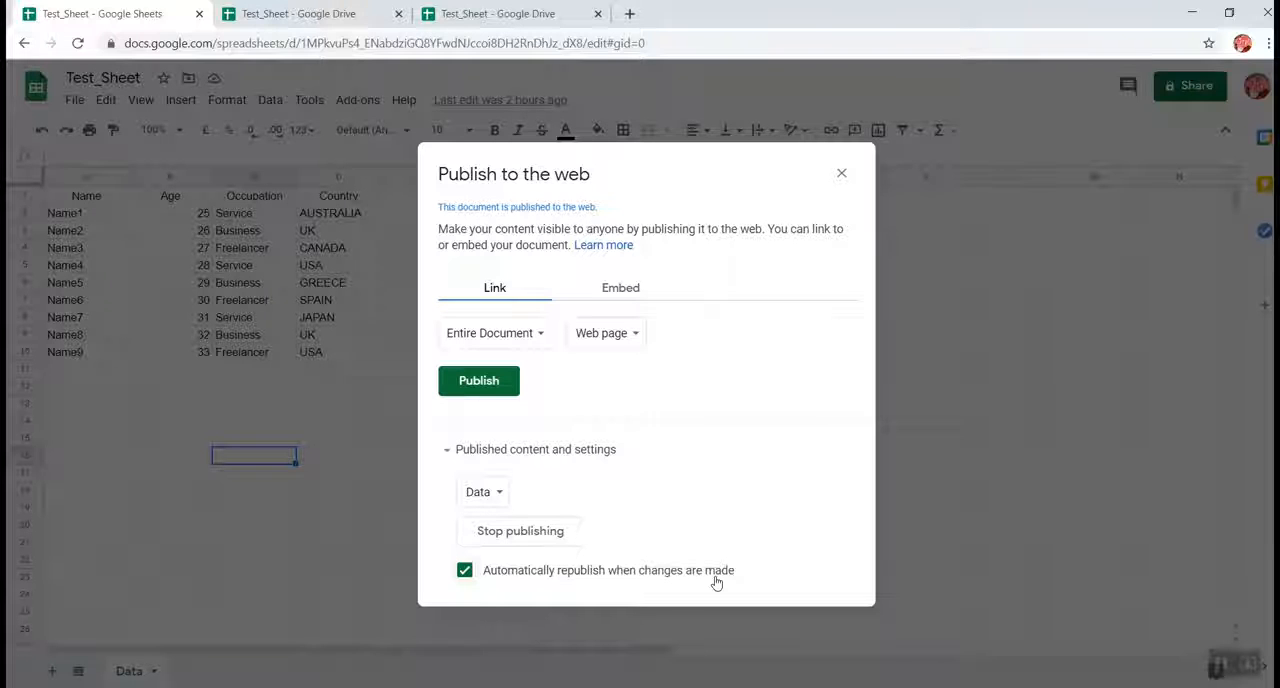
pyautogui.click(841, 175)
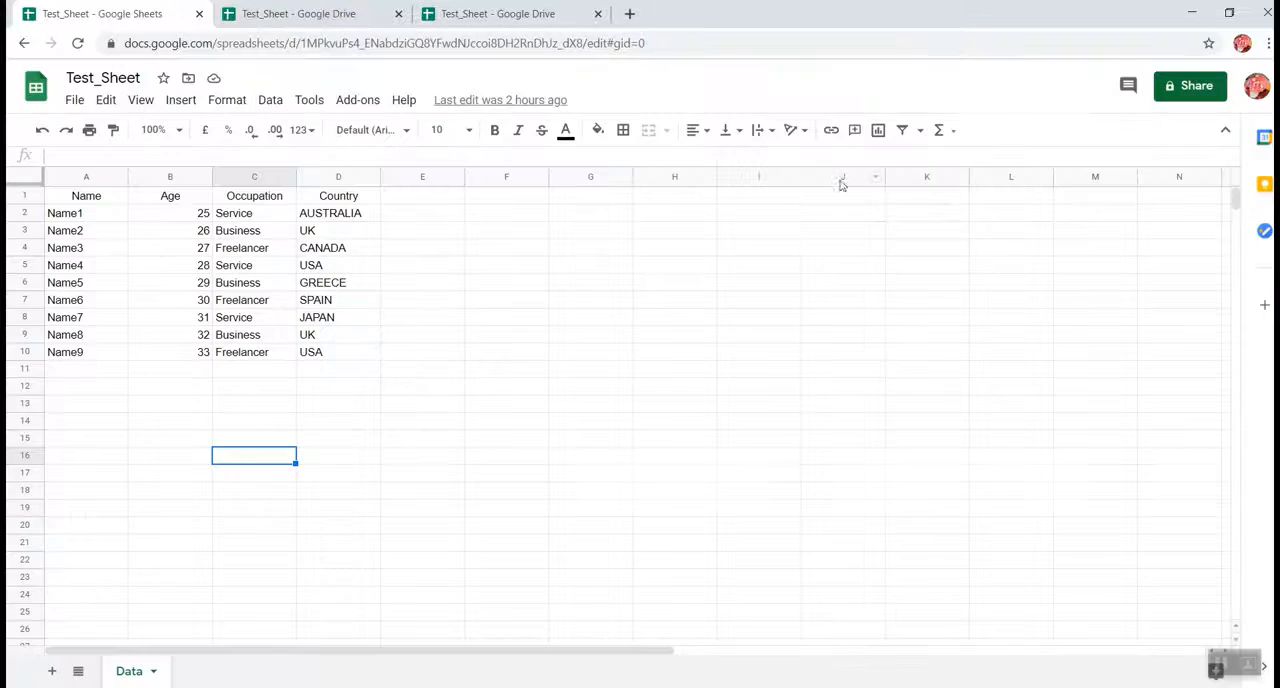
# Paste the copied Name10 to Name12 records below the last row of the Data sheet, starting at A11.
pyautogui.click(80, 352)
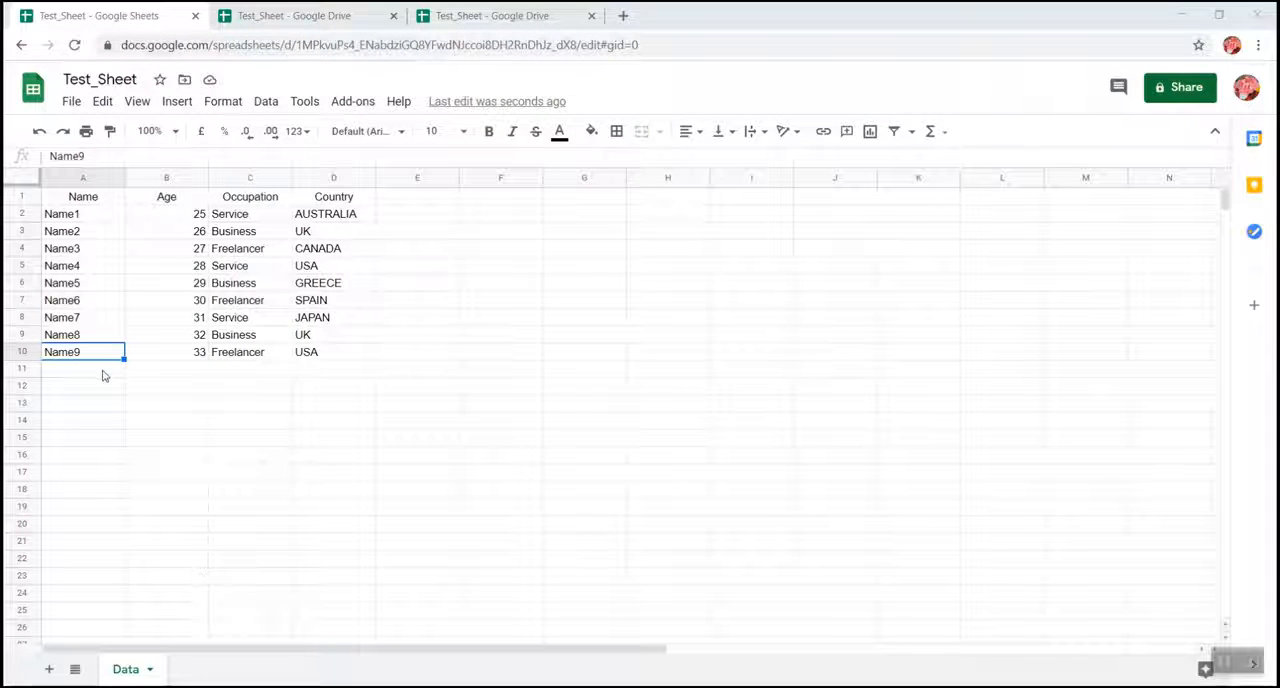
pyautogui.click(99, 374)
pyautogui.hotkey('ctrl', 'v')
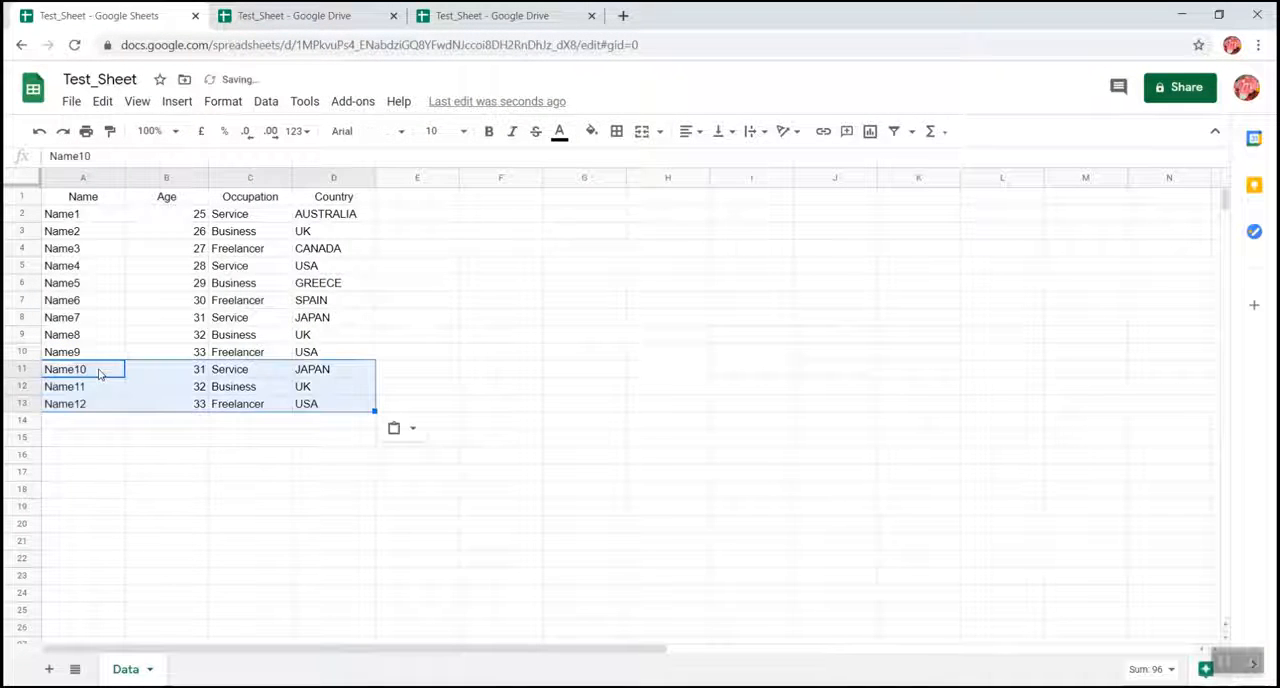
pyautogui.click(221, 494)
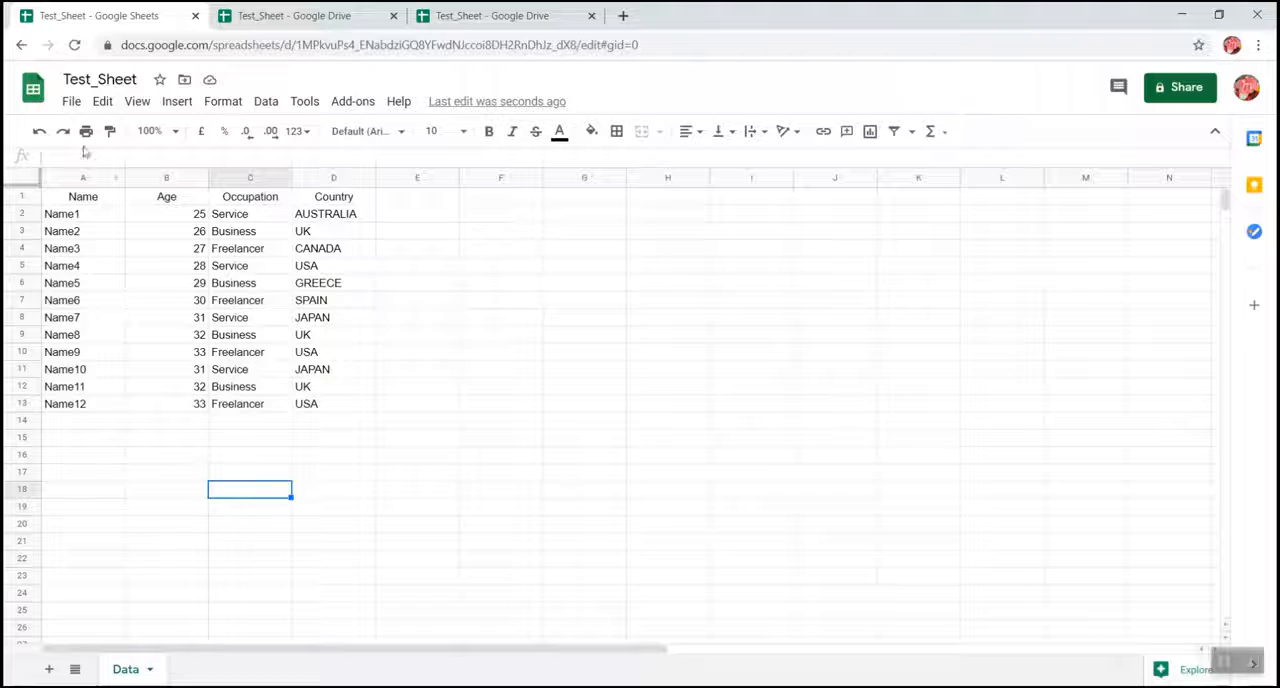
# Recheck the sheet's automatic republishing option, close the publishing dialog, and bring up the published Data page.
pyautogui.click(70, 104)
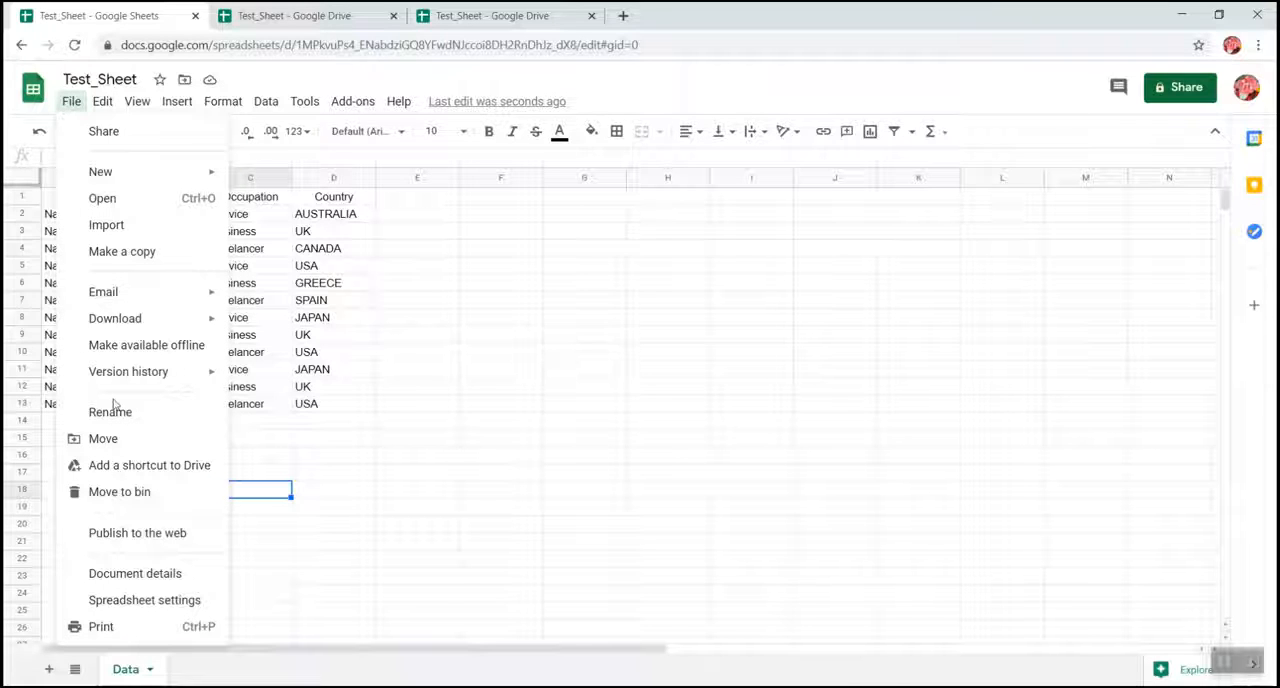
pyautogui.click(126, 536)
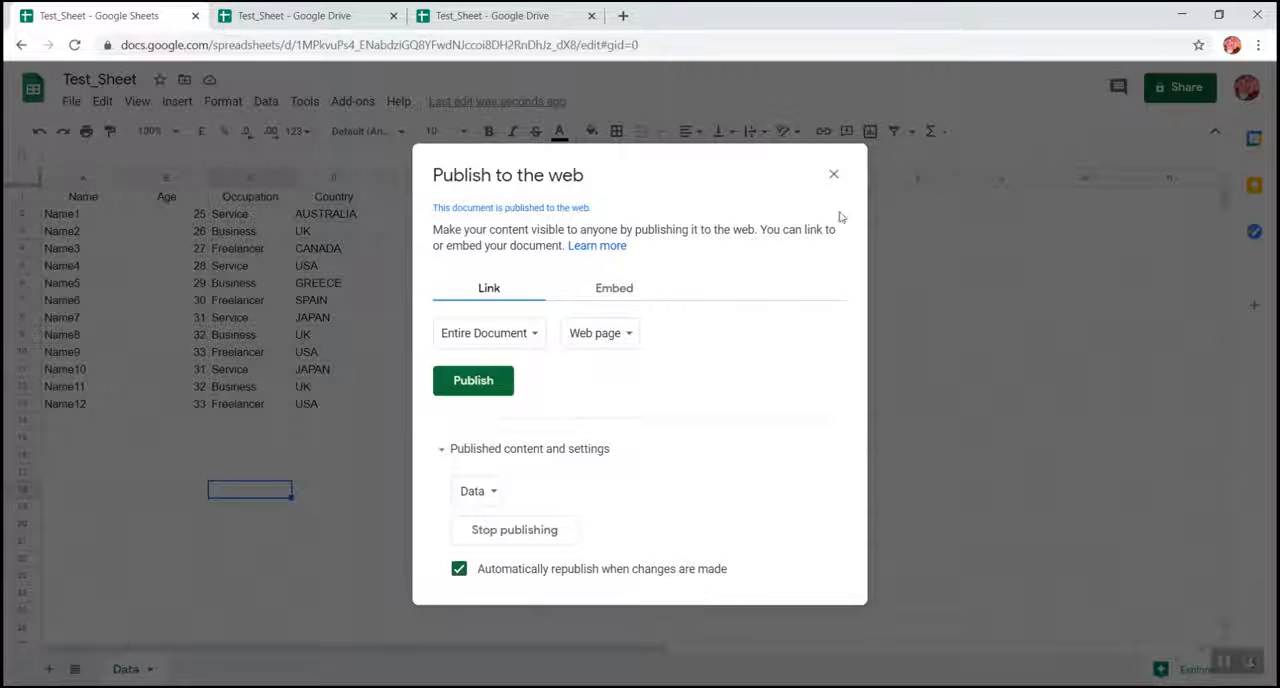
pyautogui.click(833, 176)
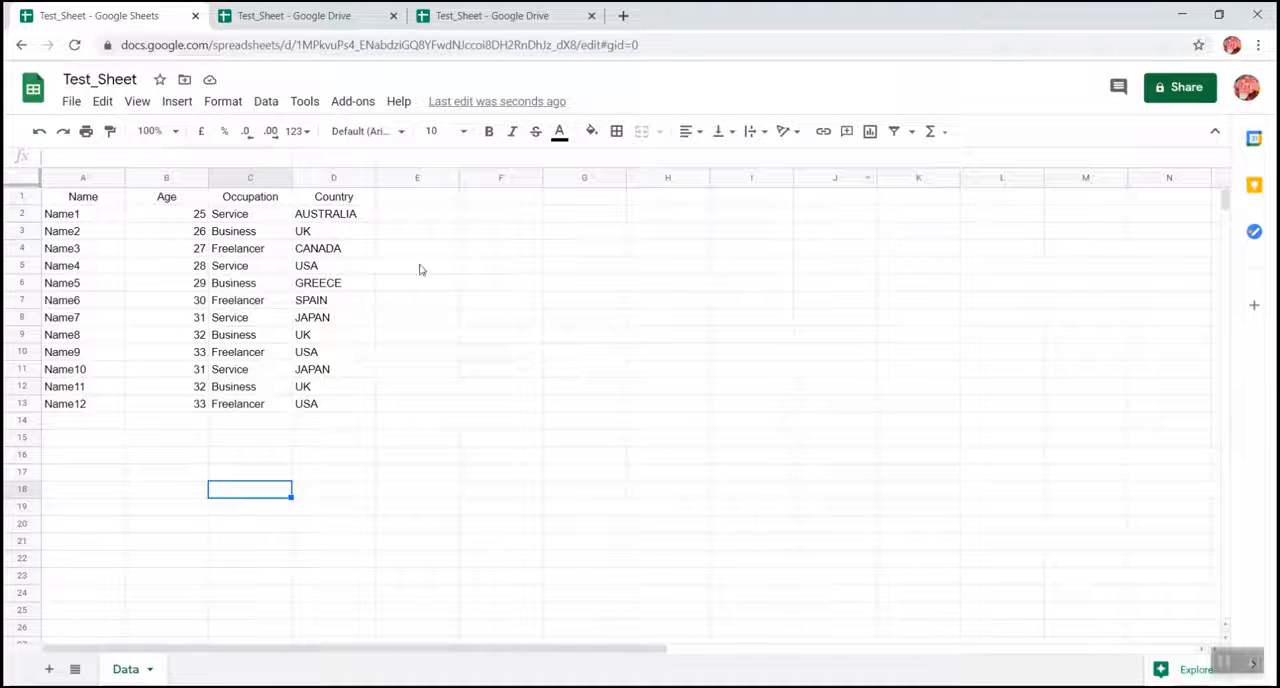
pyautogui.click(503, 20)
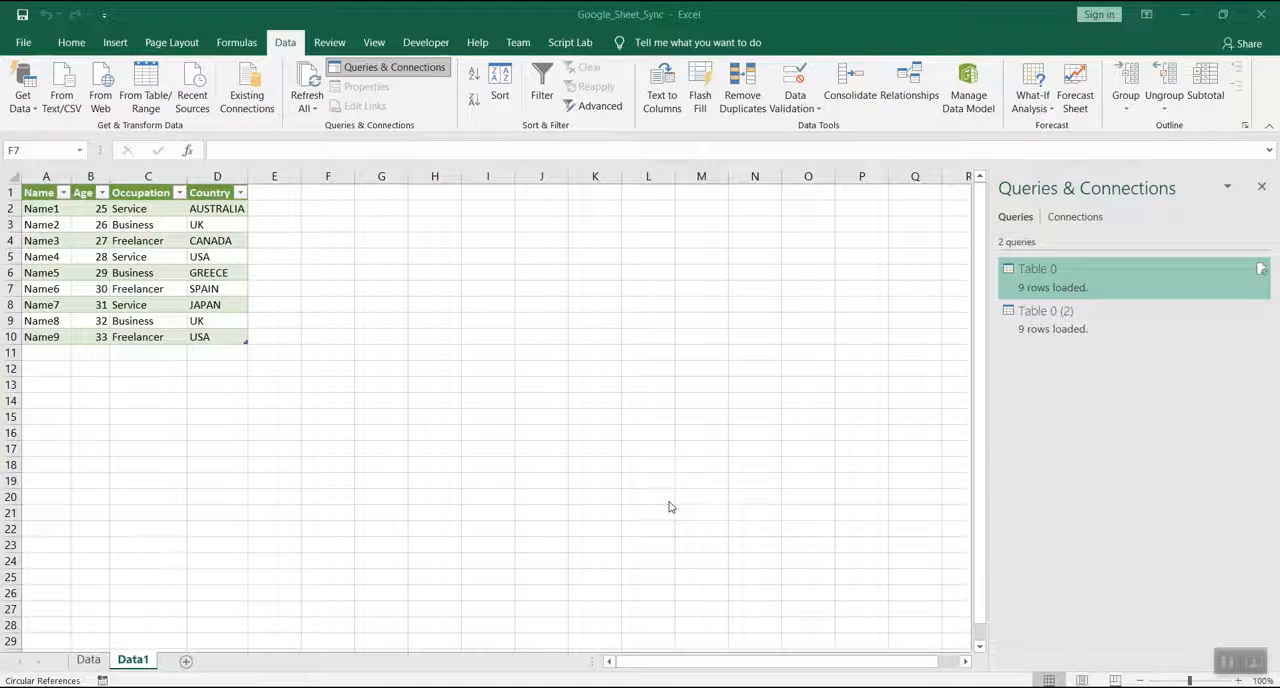
# Switch to Excel, refresh all the workbook's queries, and select rows 11 to 13 on Data1.
pyautogui.click(388, 273)
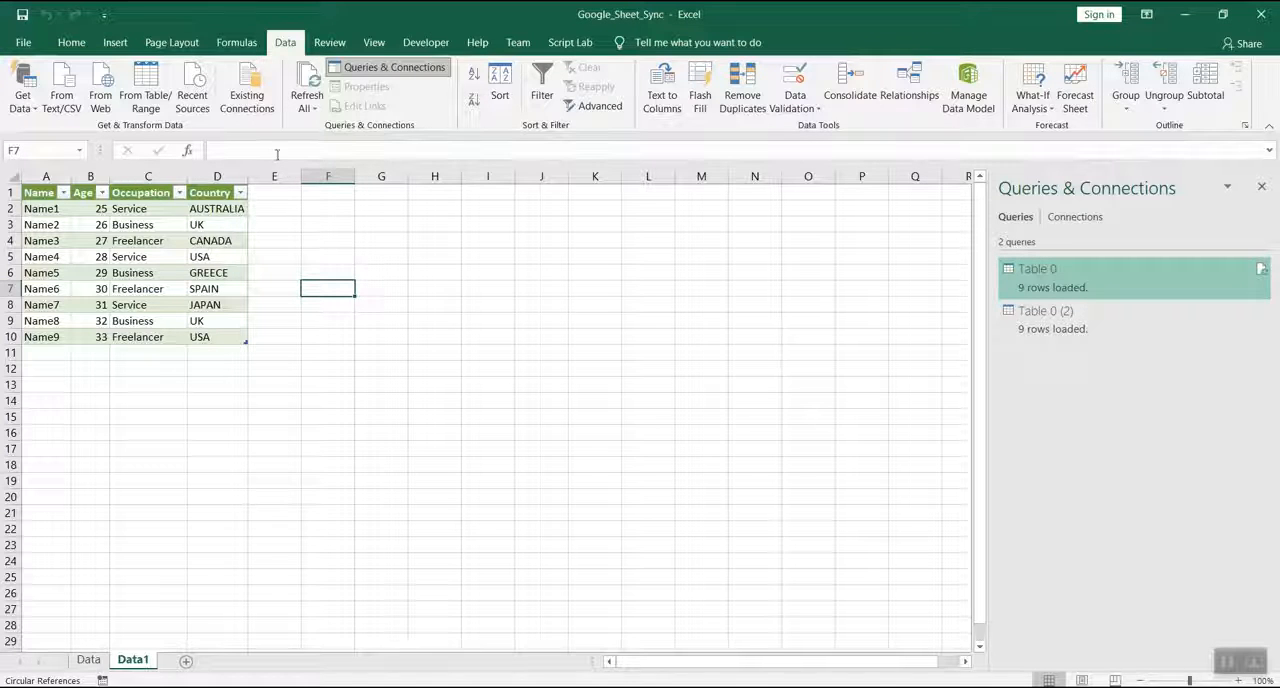
pyautogui.click(309, 84)
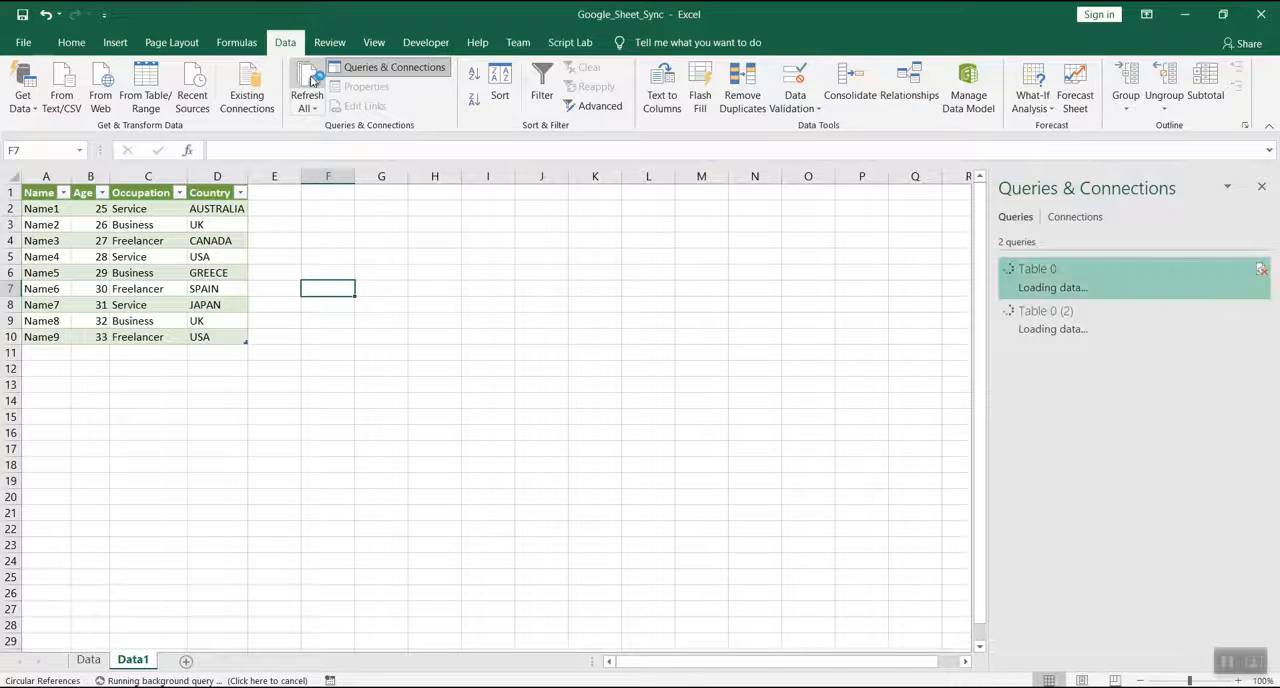
pyautogui.click(412, 387)
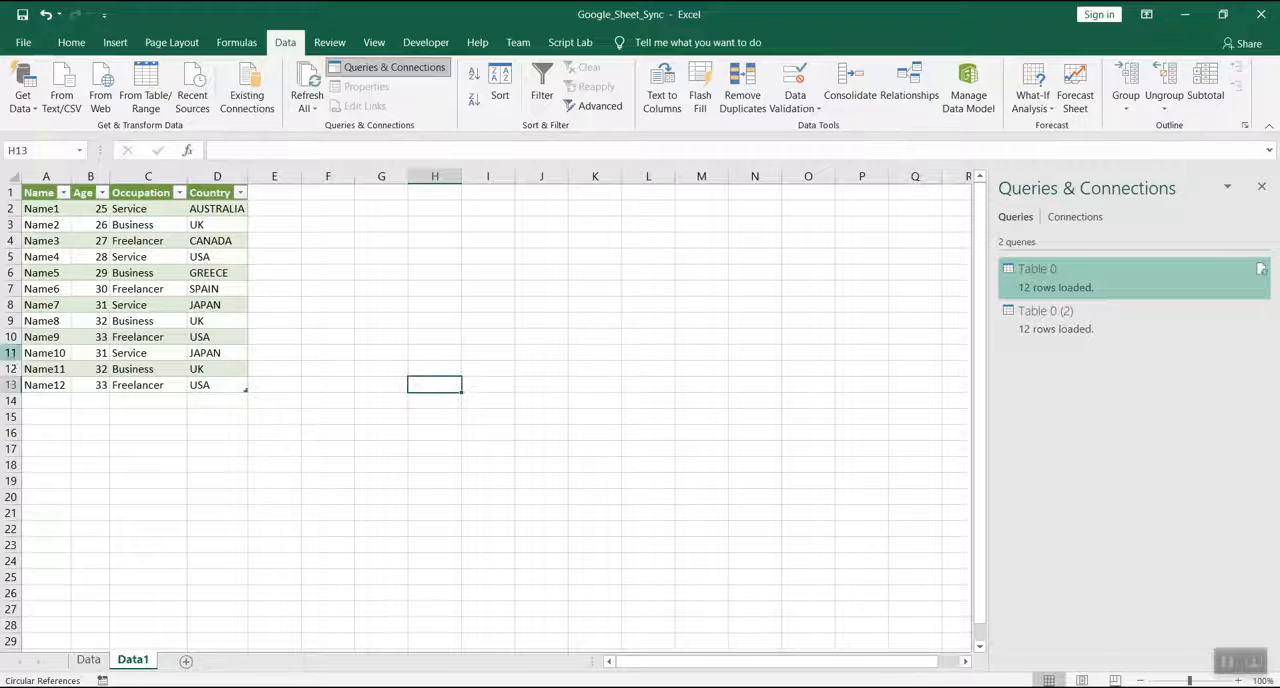
pyautogui.click(11, 353)
pyautogui.moveTo(11, 353); pyautogui.dragTo(12, 388)
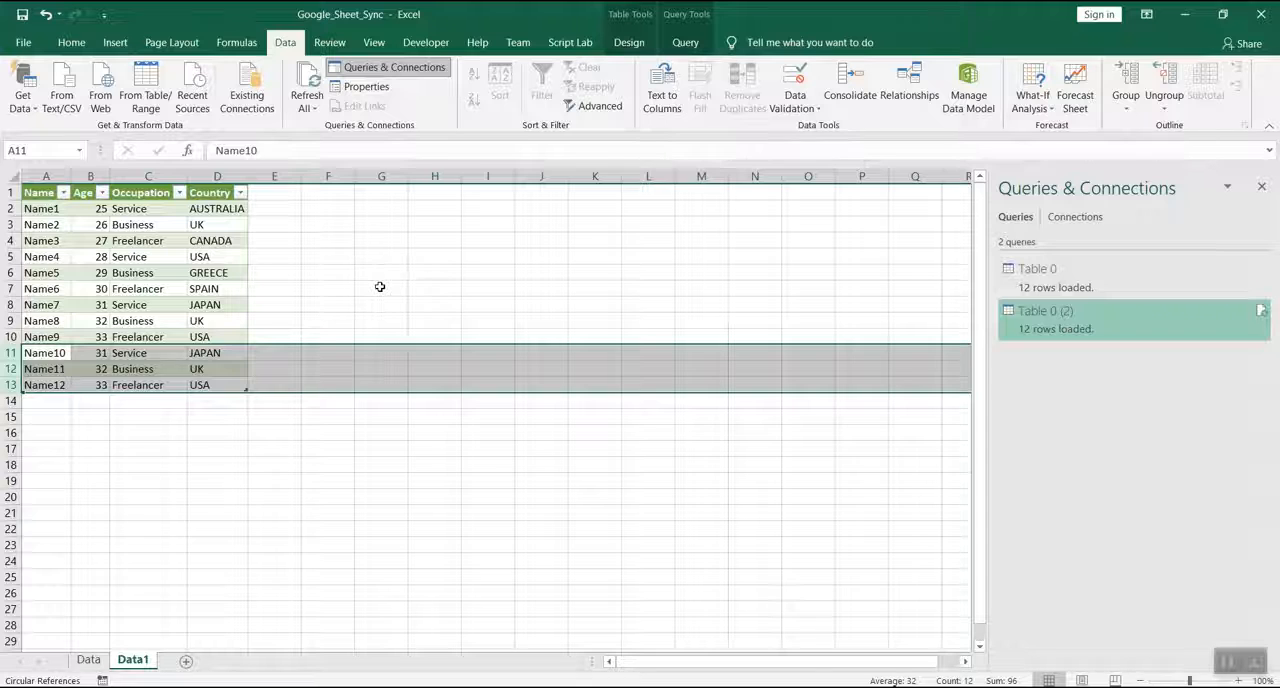
# Switch to the browser window with Test_Sheet's published Data page and reload it.
pyautogui.hotkey('alt', 'Tab')
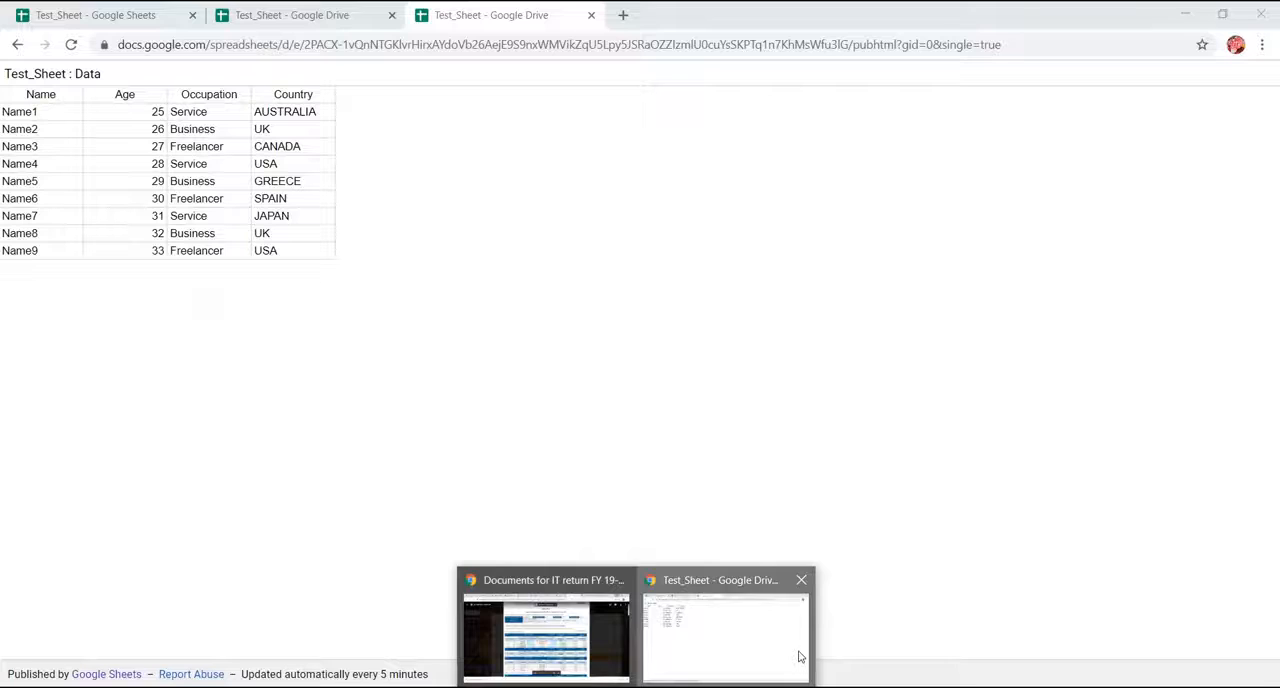
pyautogui.click(800, 654)
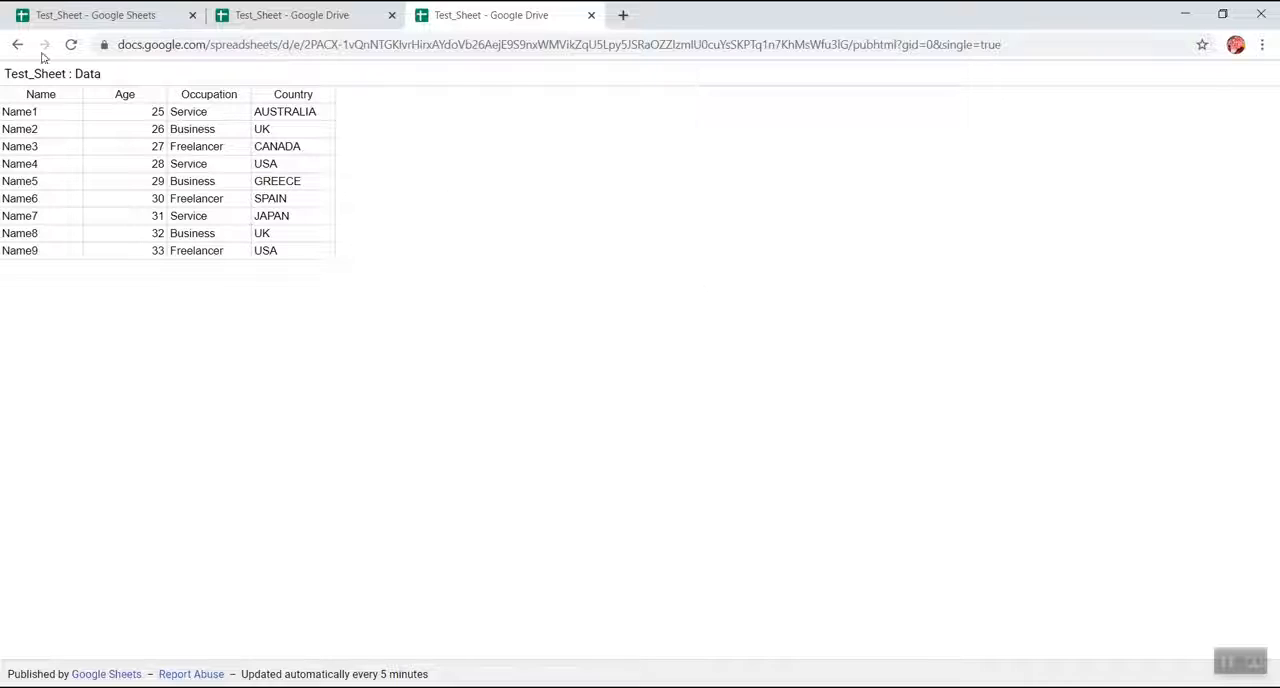
pyautogui.click(71, 45)
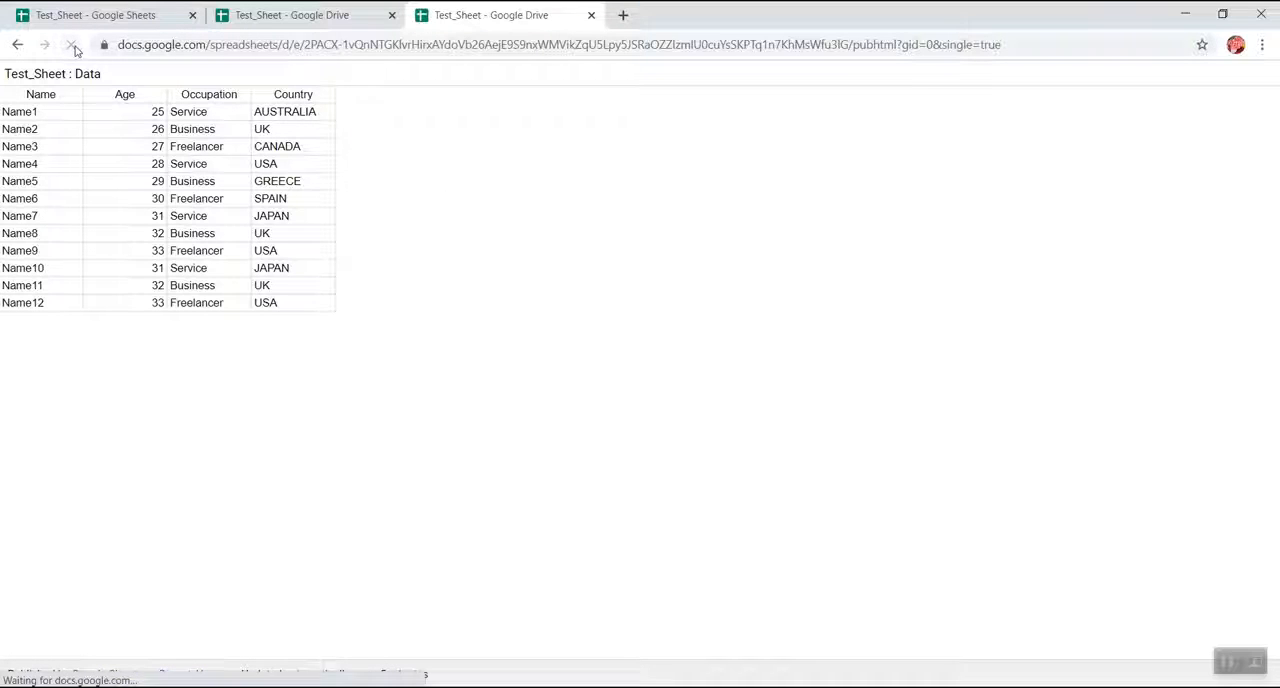